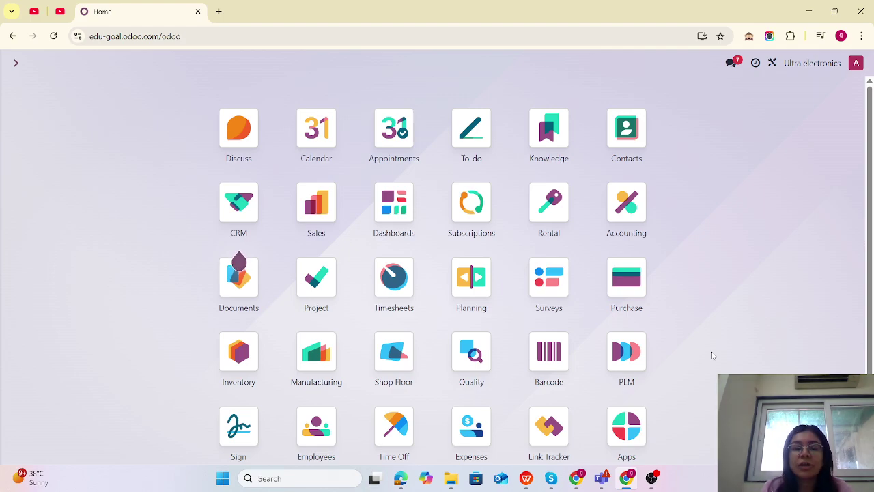
Open the Chart of Accounts and search for accounts matching "pdc"
type("/char")
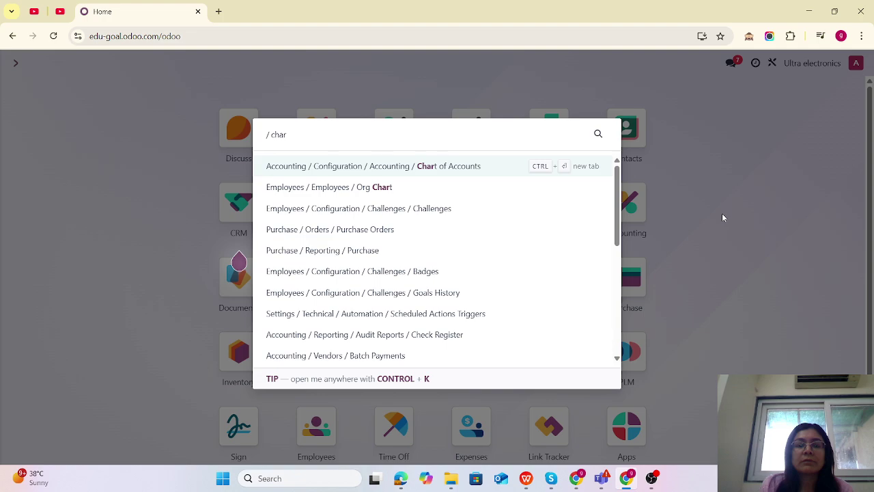
left_click(450, 166)
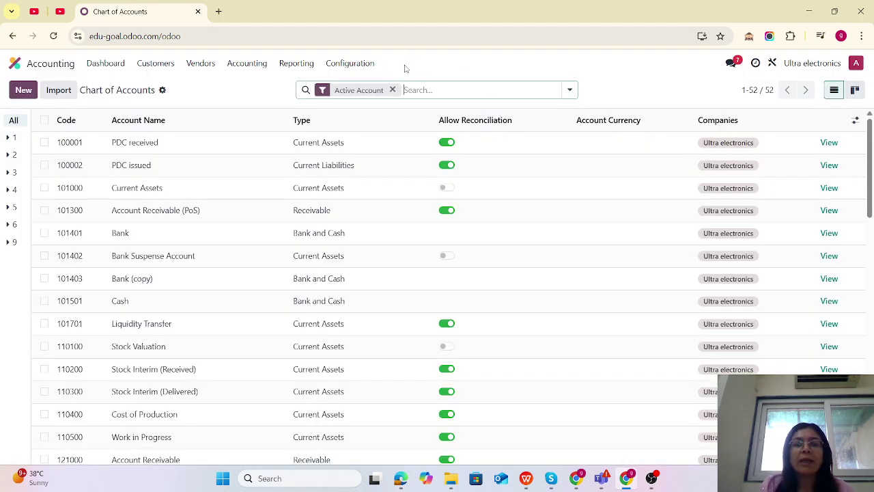
type("pdc")
key("Return")
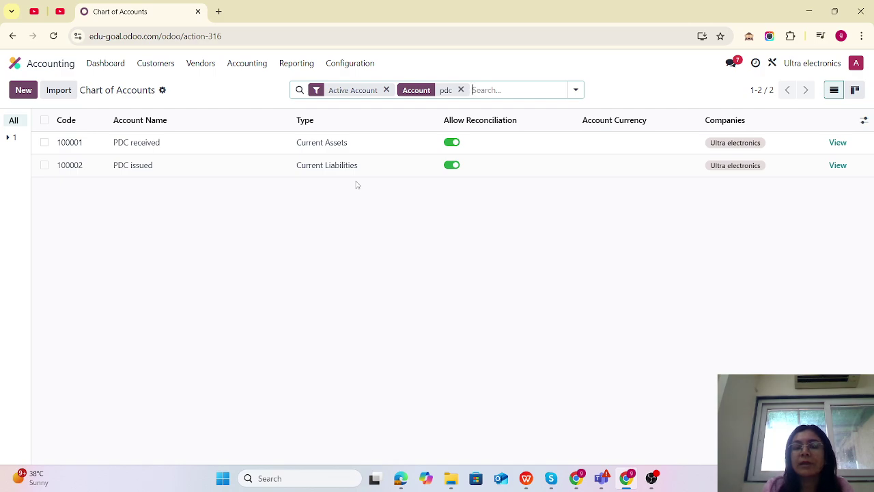
Open the PDC journal and review its outstanding accounts for incoming and outgoing payments
left_click(352, 68)
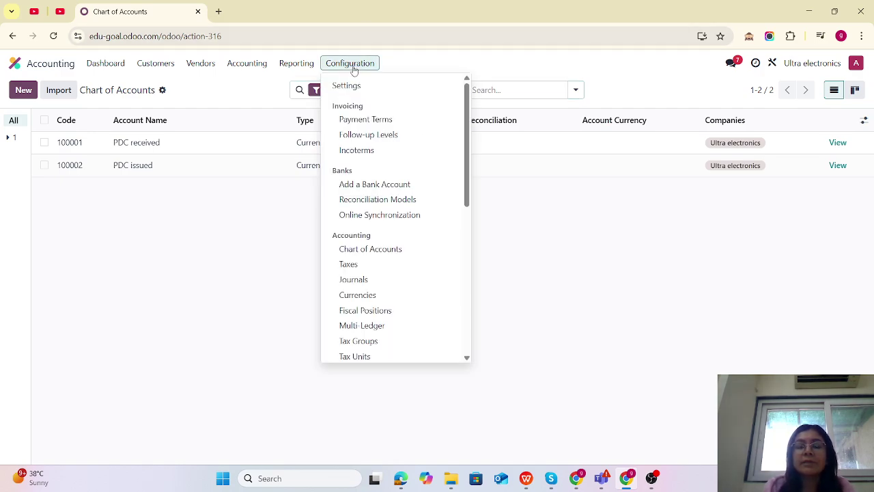
left_click(366, 284)
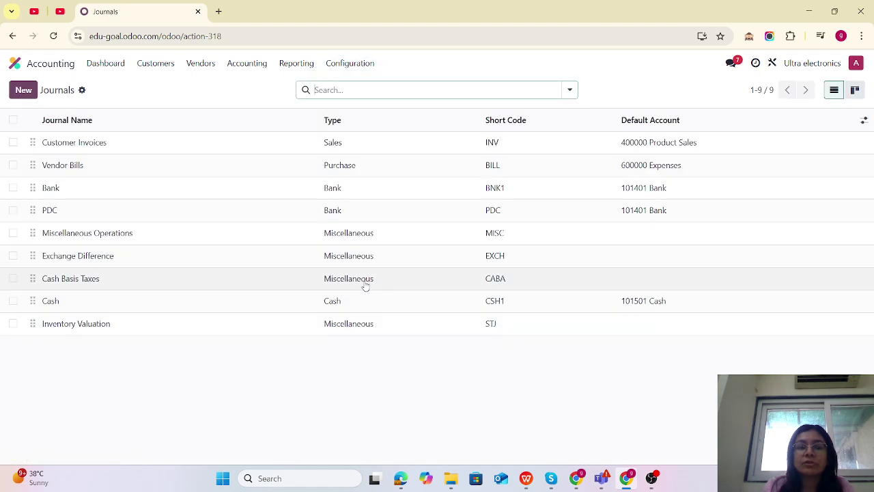
left_click(138, 199)
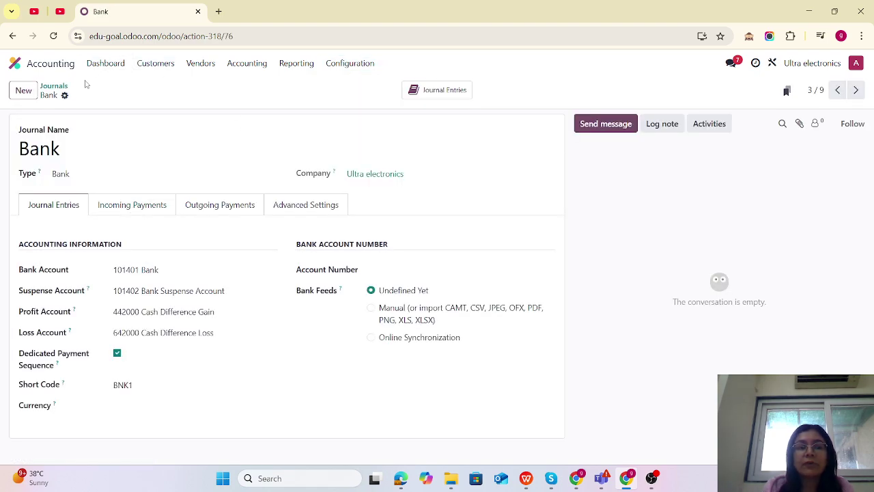
left_click(53, 88)
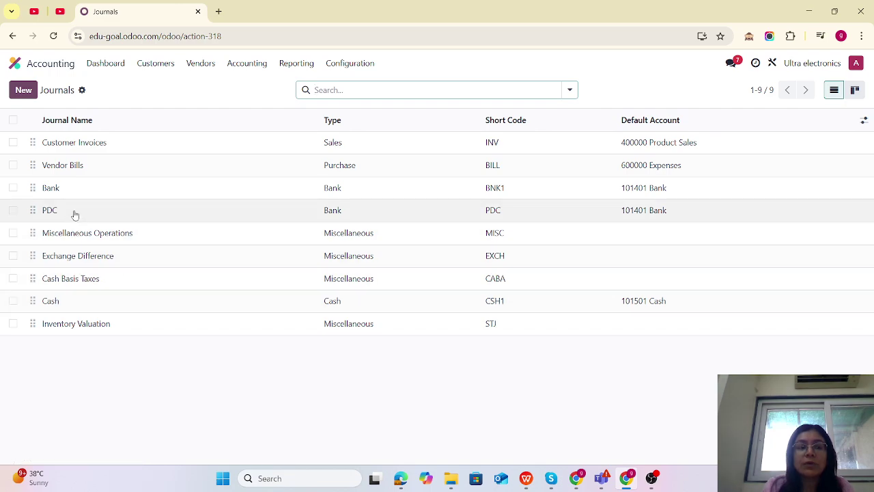
left_click(75, 211)
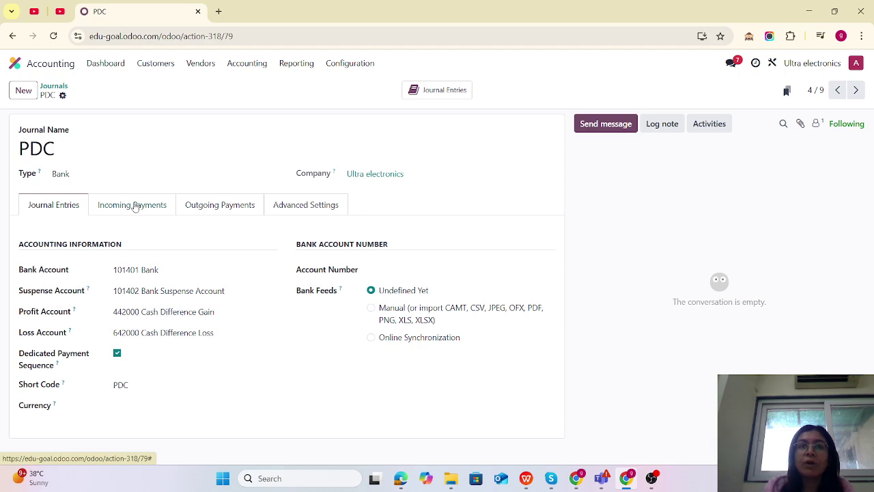
left_click(134, 209)
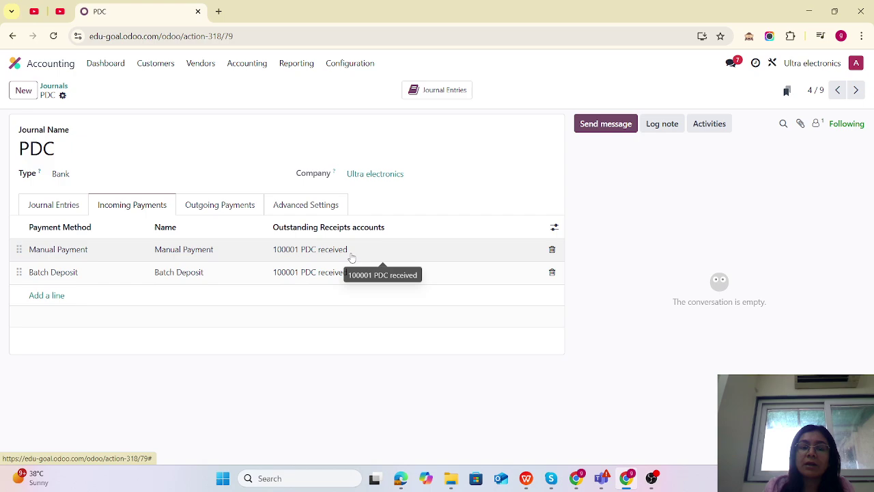
left_click(230, 208)
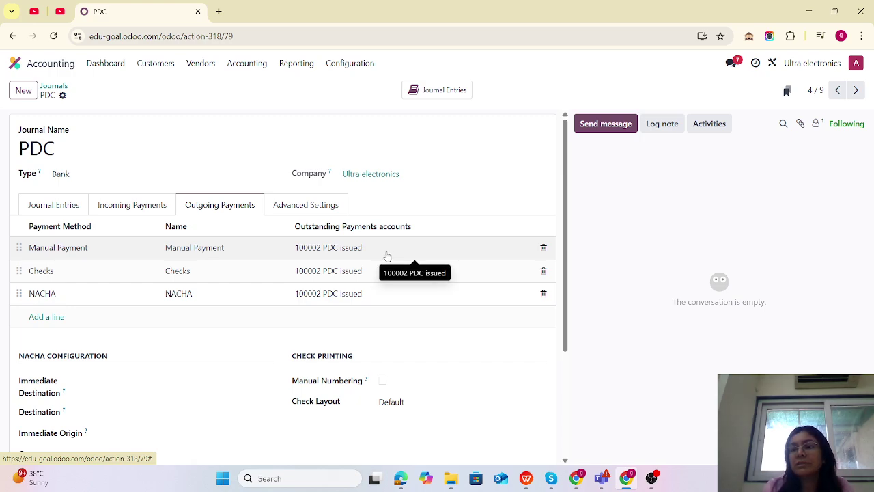
Create a new customer invoice in Accounting with PPS as the customer
left_click(16, 62)
type("in")
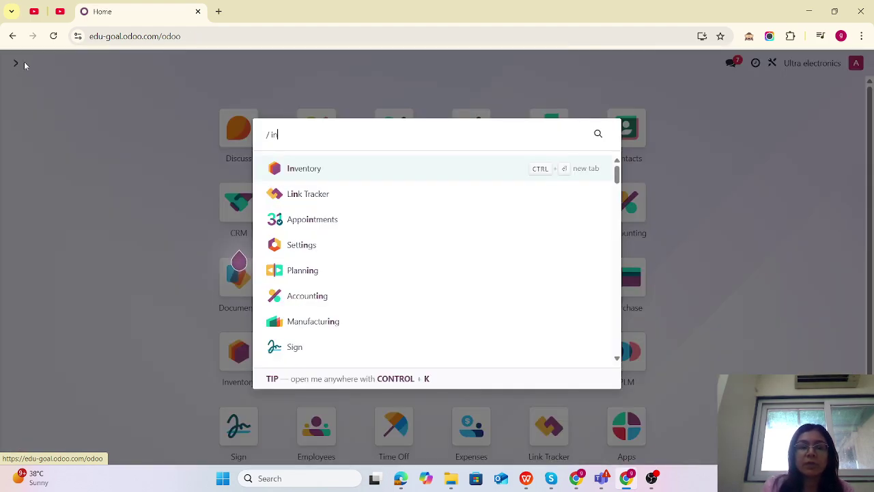
type("vo")
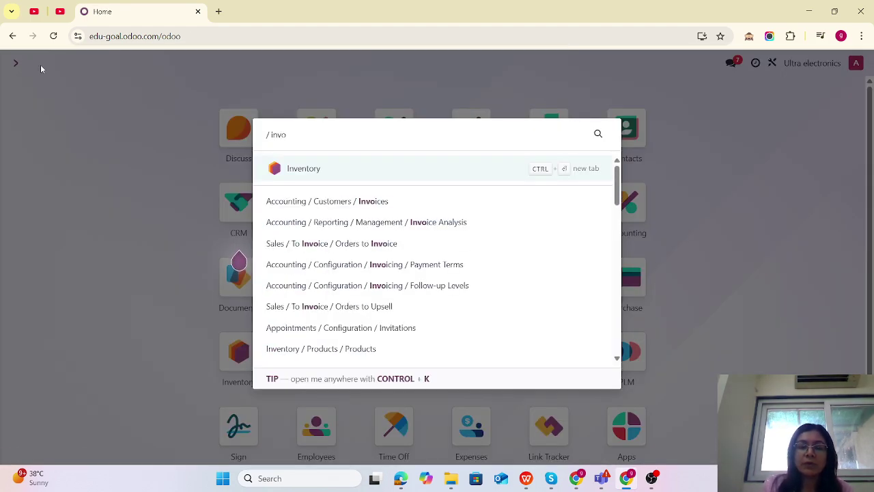
left_click(363, 202)
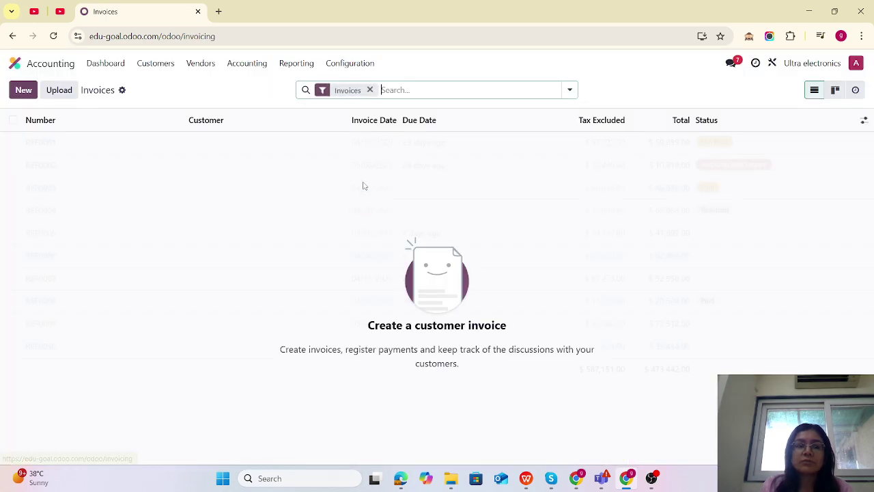
left_click(23, 89)
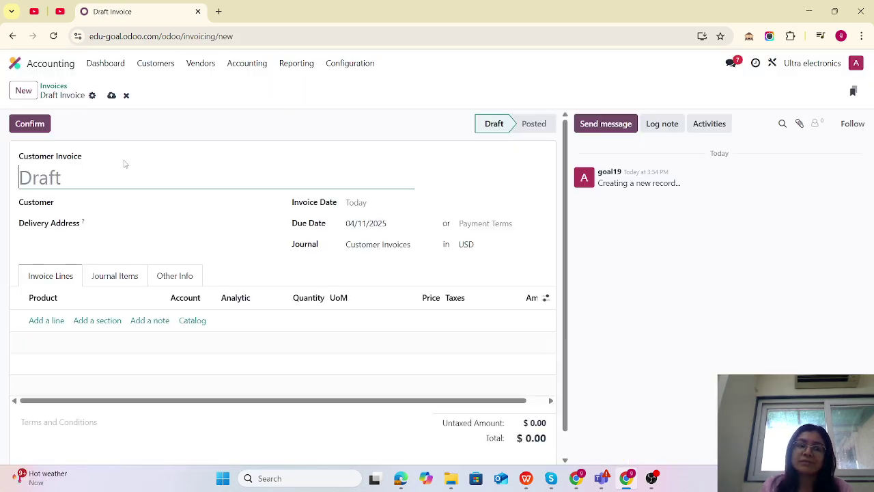
left_click(99, 204)
left_click(126, 239)
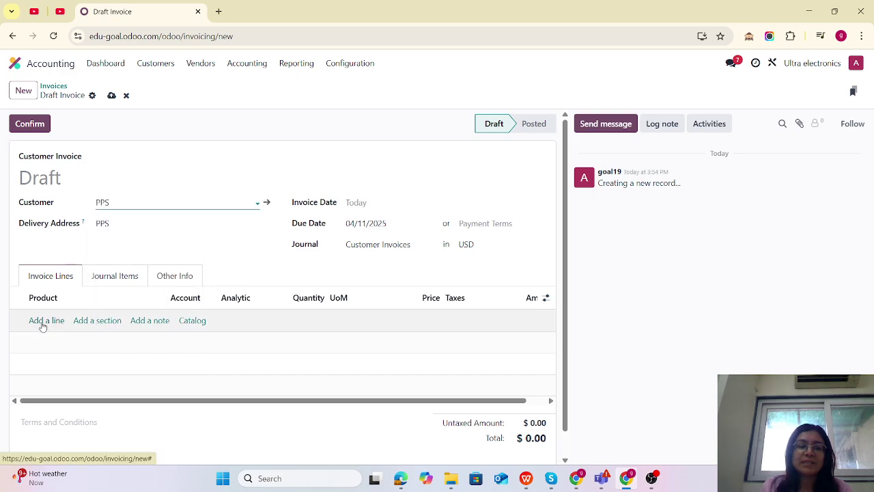
Add an Electronic component line priced at 50,000 without the 15% tax, and confirm the invoice
left_click(39, 320)
type("el")
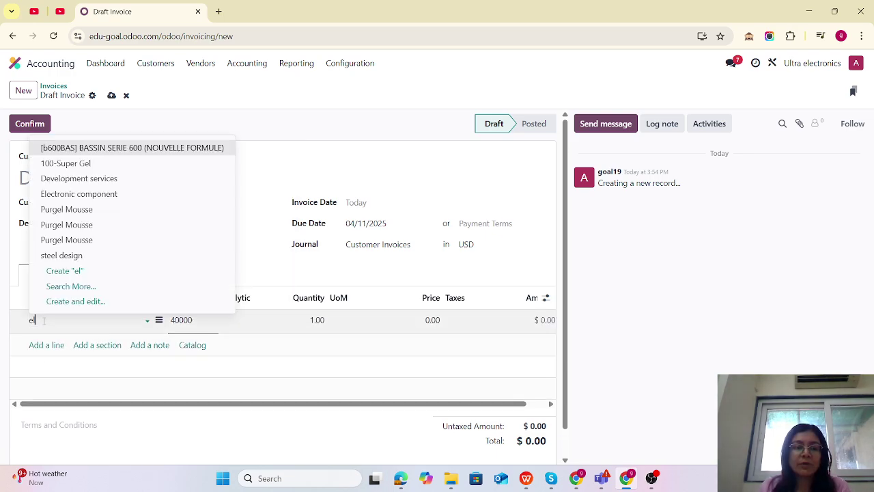
left_click(114, 195)
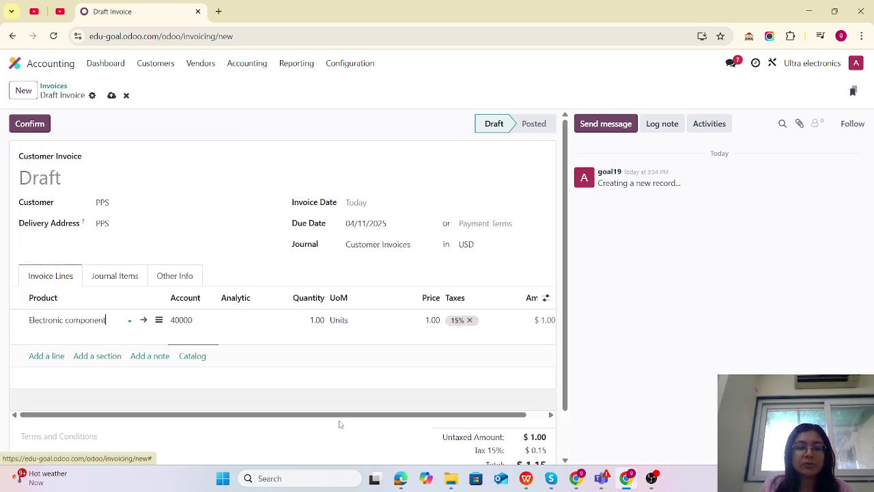
left_click(470, 319)
left_click(416, 319)
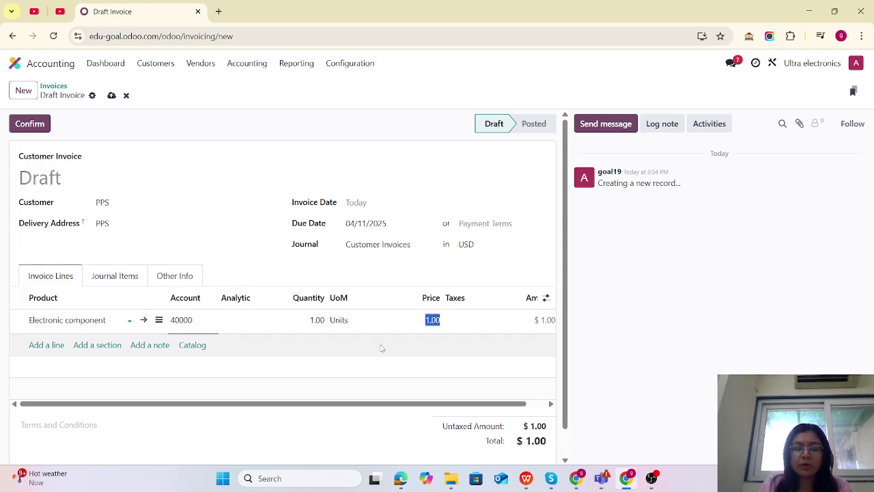
type("50000")
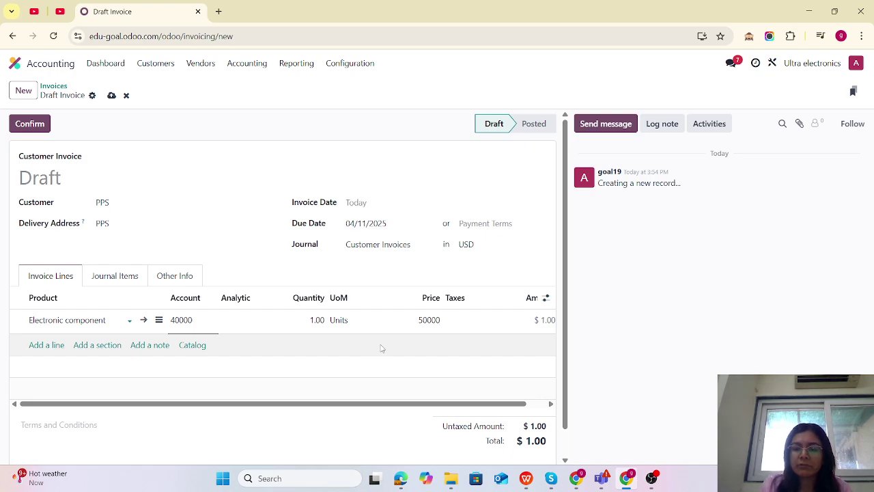
left_click(682, 396)
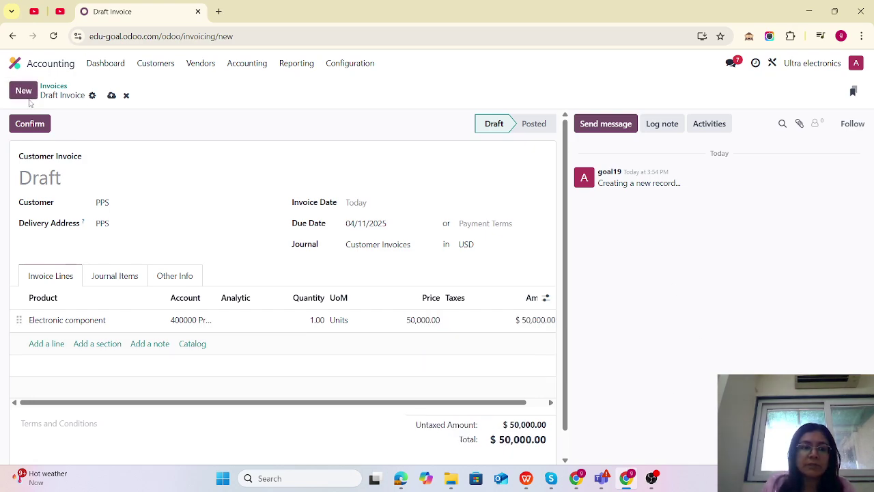
left_click(29, 124)
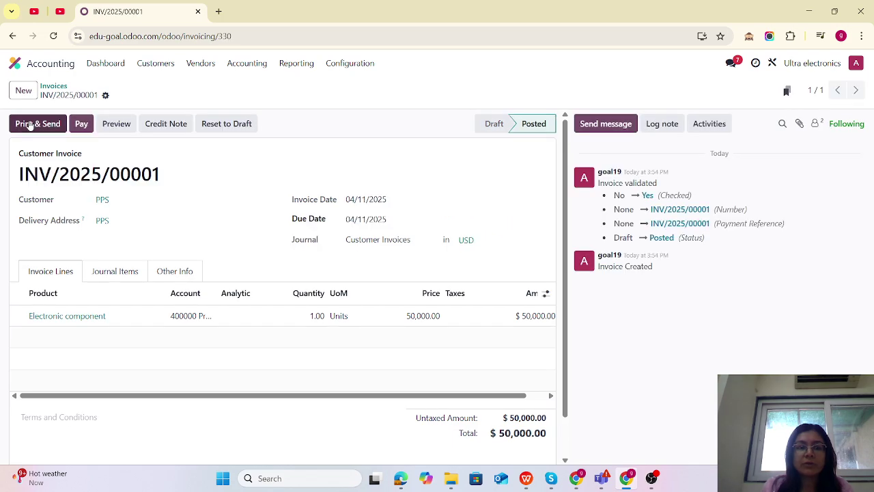
Register the invoice's payment in the PDC journal with a payment date of 04/30/2025
left_click(82, 129)
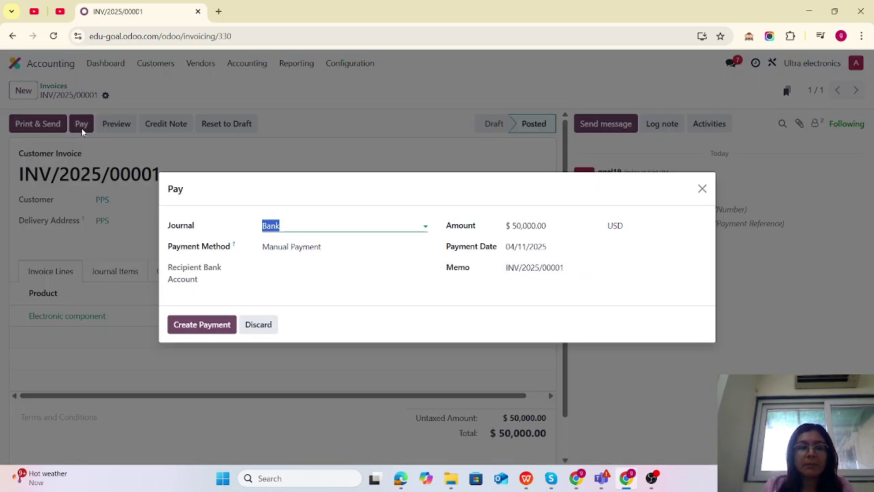
left_click(300, 226)
left_click(290, 261)
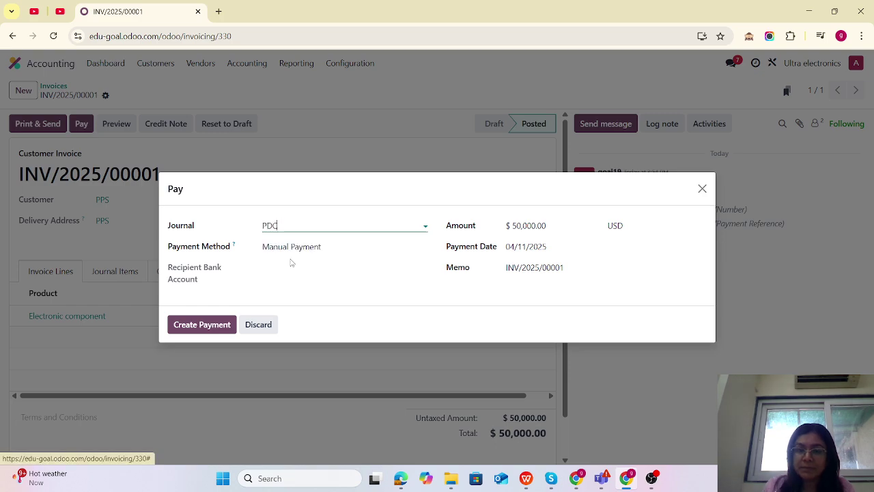
left_click(559, 246)
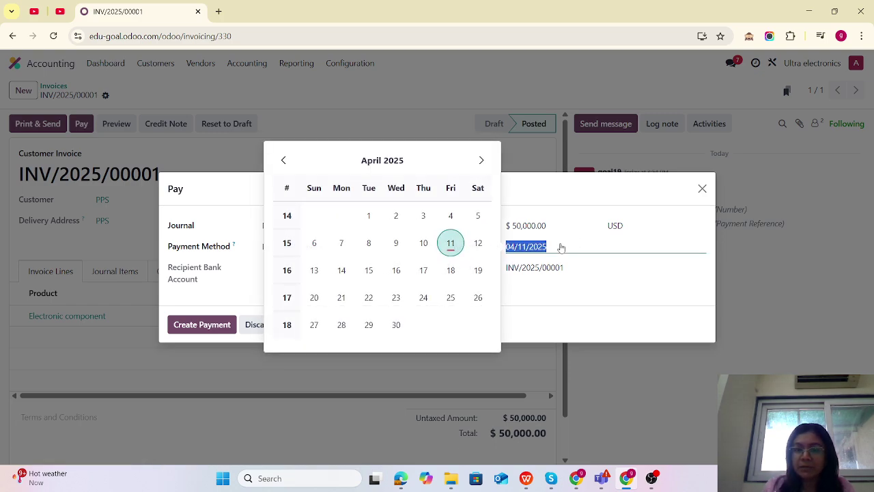
left_click(396, 325)
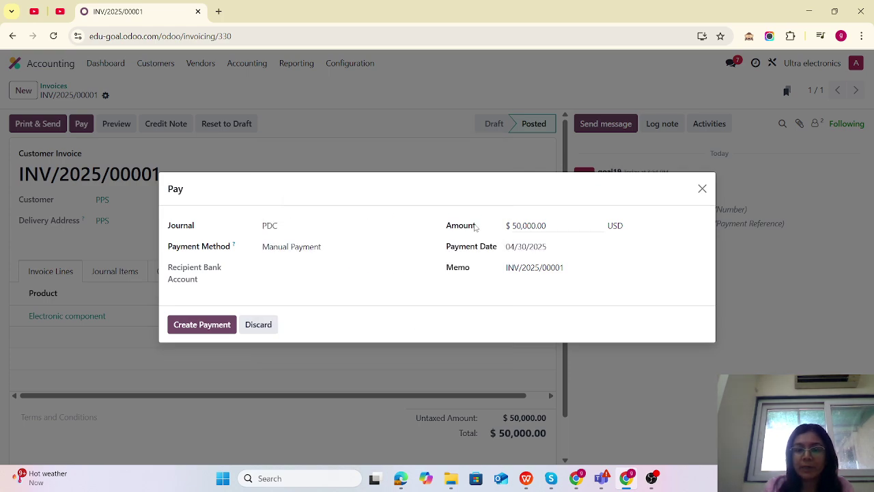
left_click(198, 325)
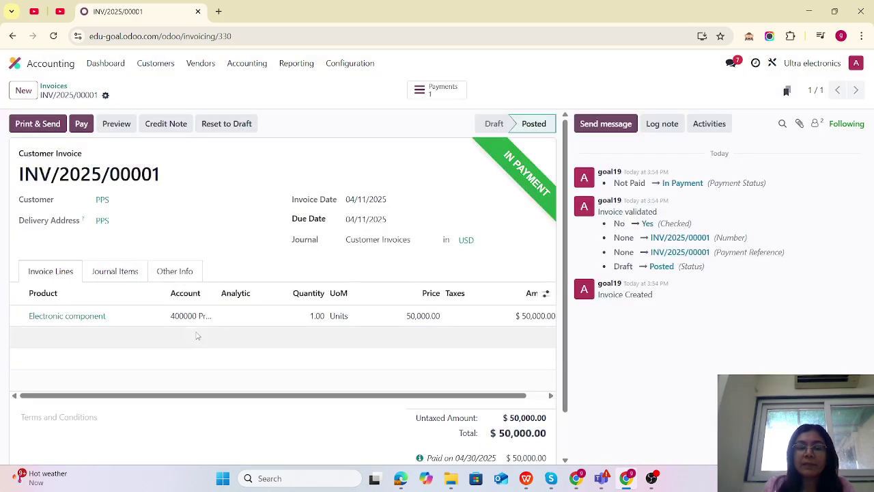
Duplicate the invoice, set the Electronic component price to 40,000, and confirm the copy
left_click(105, 96)
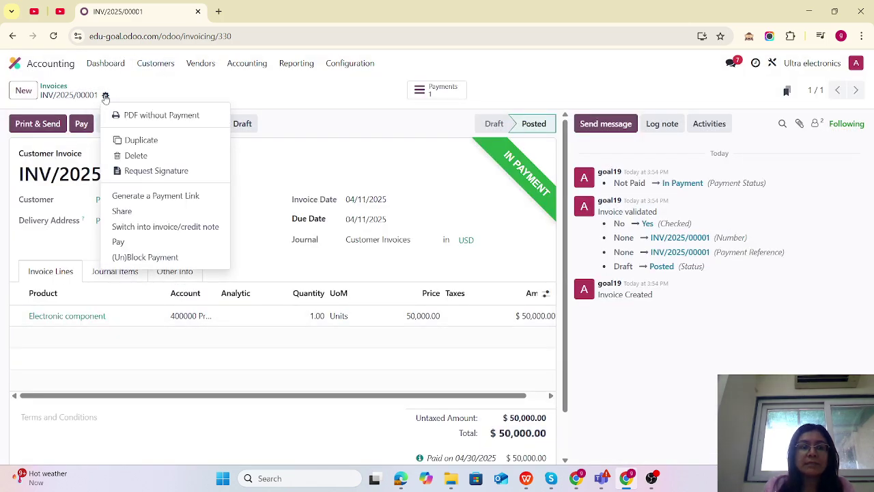
left_click(134, 141)
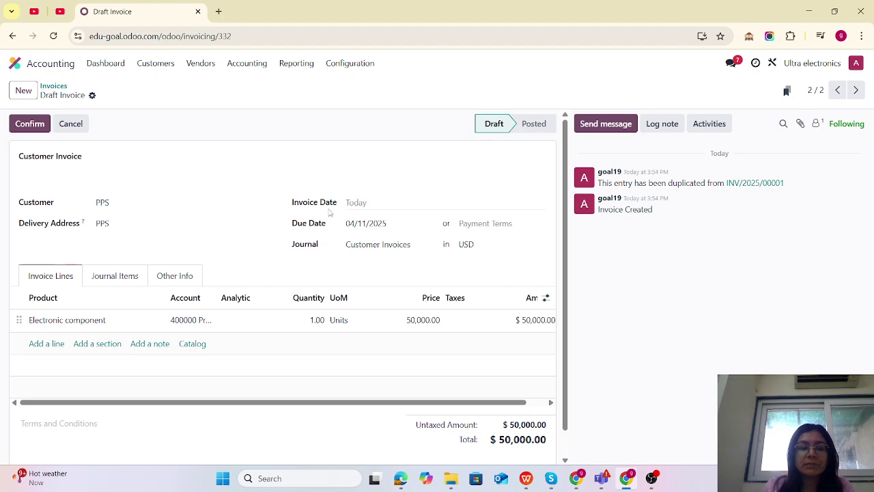
left_click(420, 321)
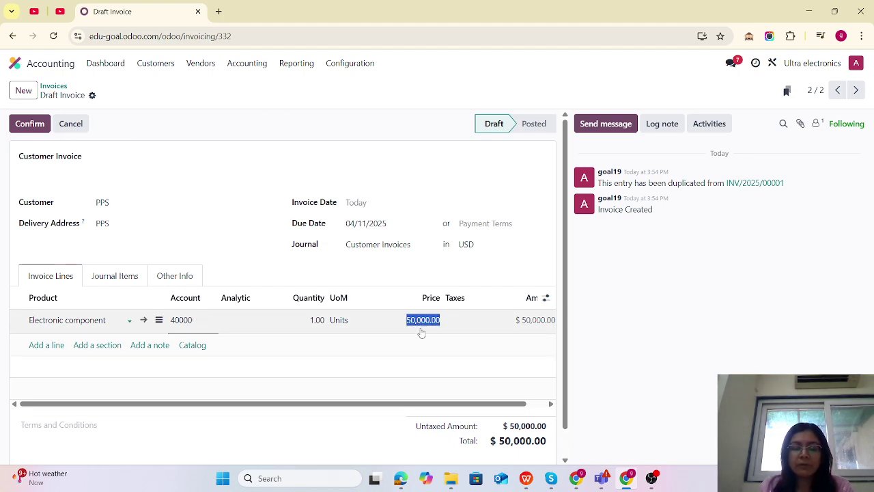
type("40,000")
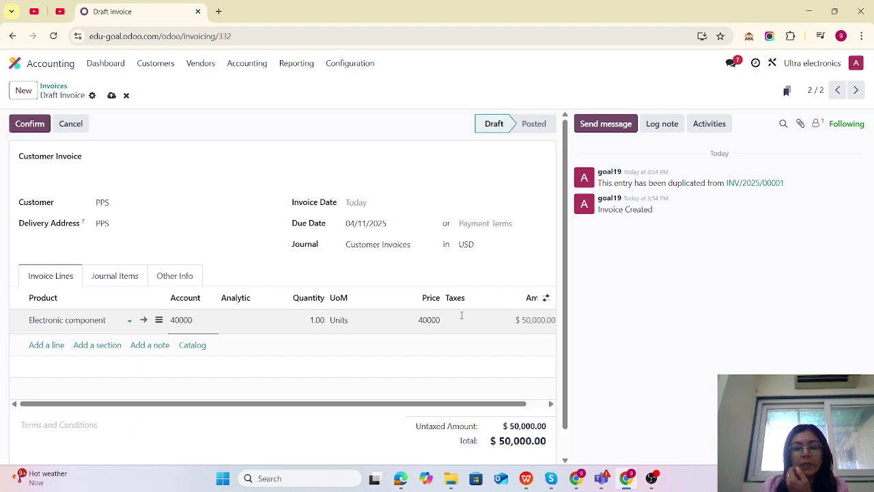
left_click(618, 331)
left_click(28, 123)
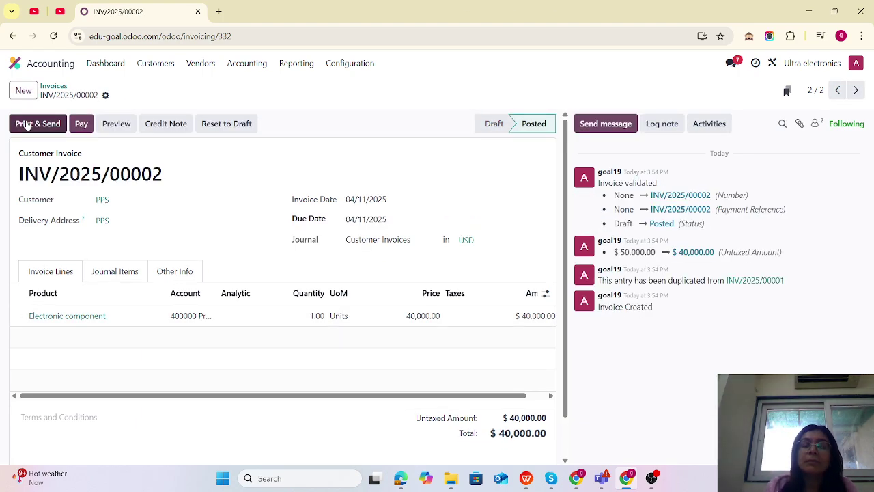
Register the 40,000 invoice's payment in the PDC journal with a payment date of 04/29/2025
left_click(80, 124)
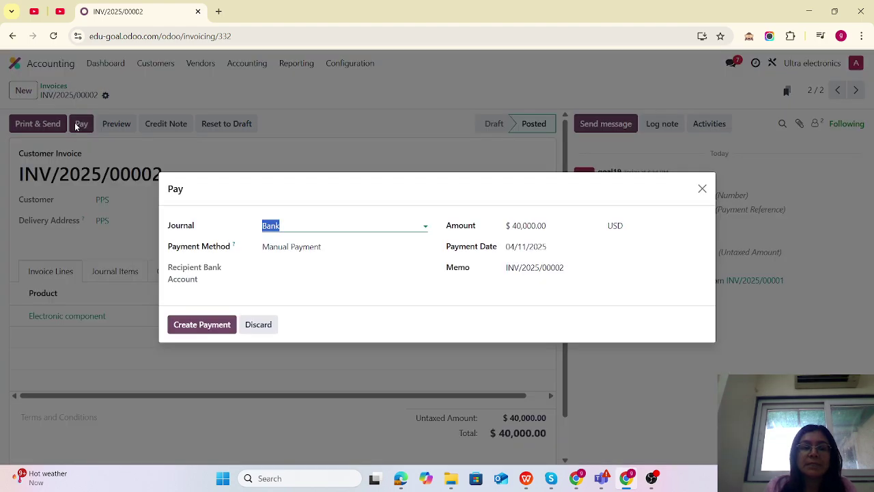
left_click(299, 225)
left_click(298, 262)
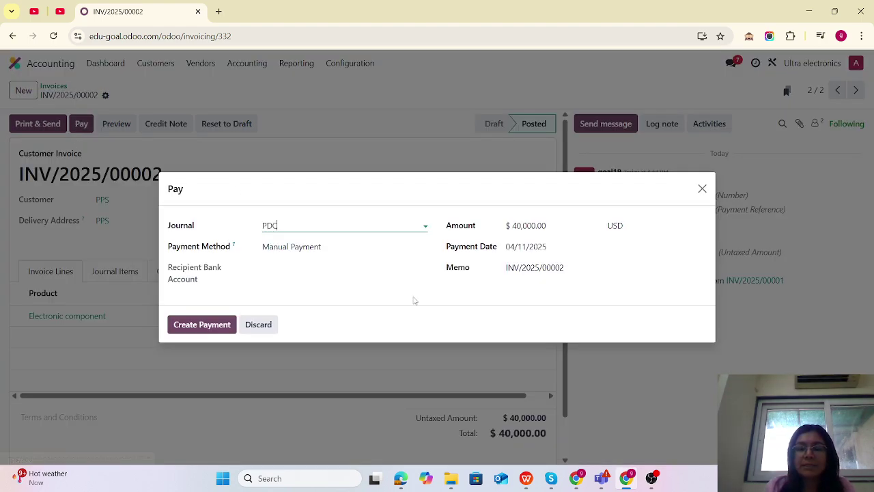
left_click(556, 251)
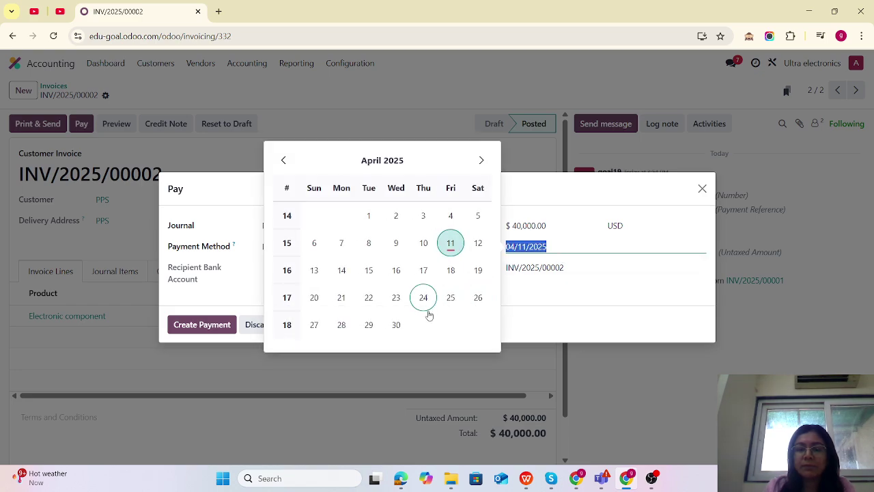
left_click(366, 324)
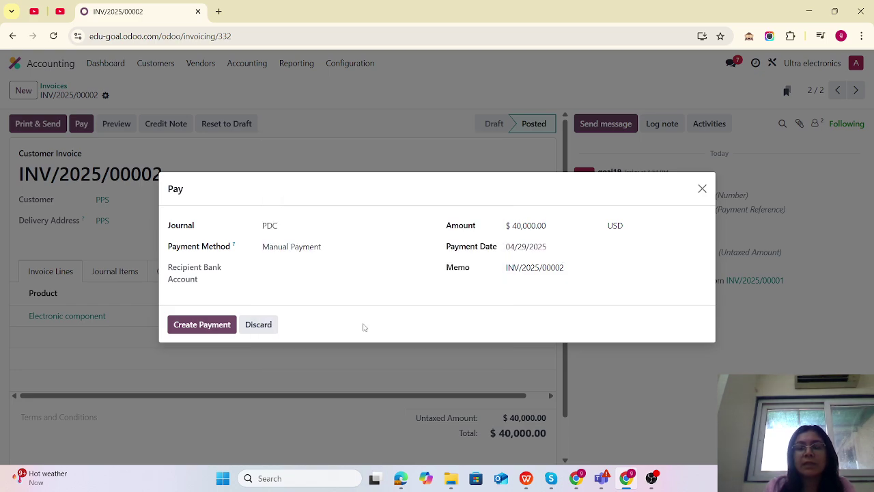
left_click(190, 325)
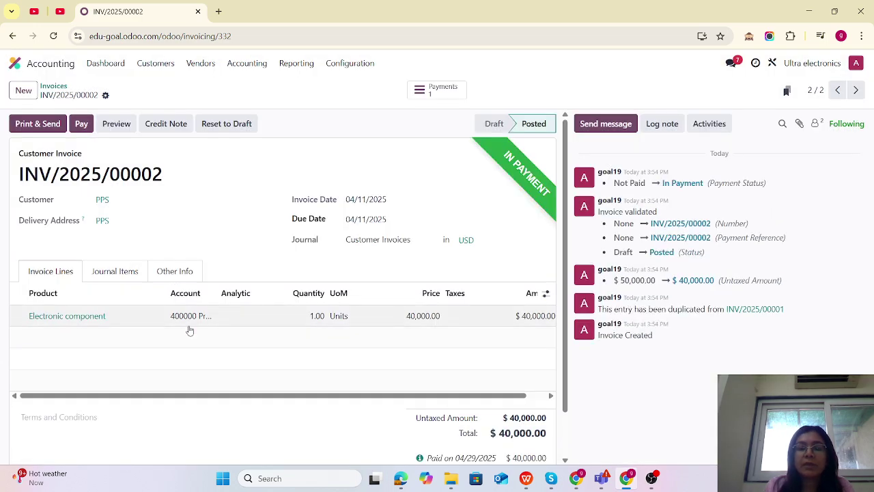
Open the Trial Balance report to examine the balances of the PDC received and Account Receivable accounts
left_click(300, 64)
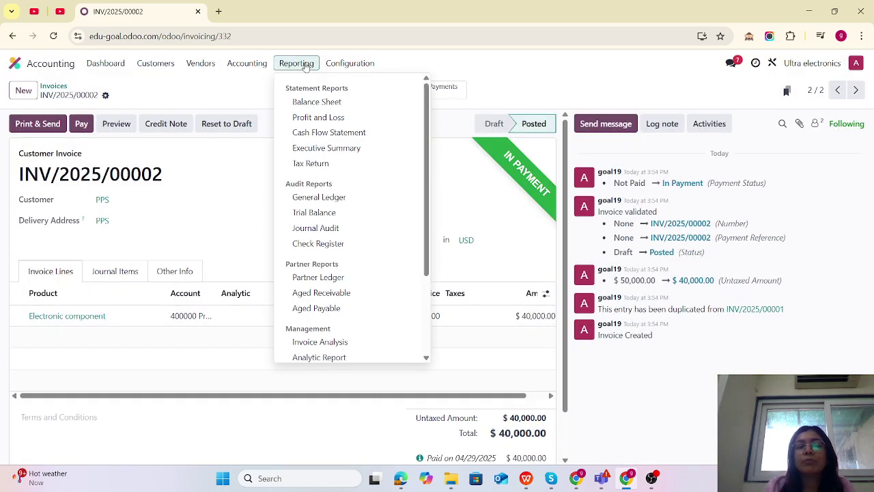
left_click(307, 213)
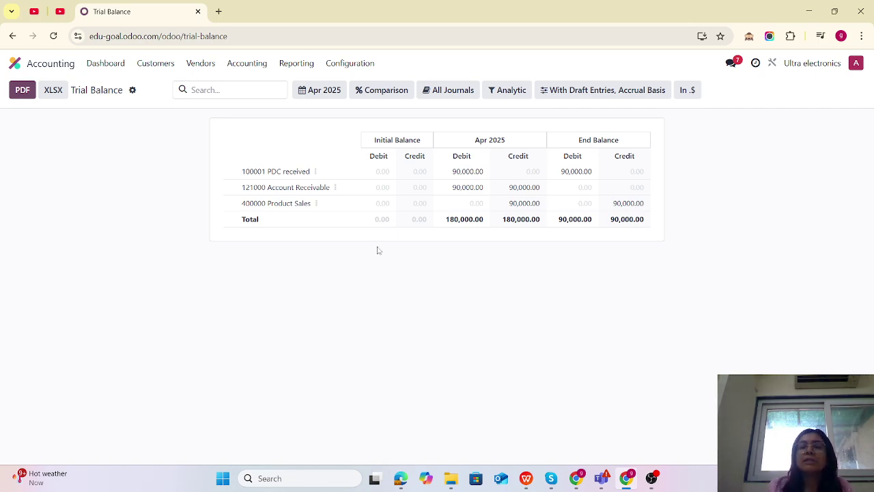
Find the vendor bills through the app search and create a new bill with Vendor1 as the vendor
left_click(13, 61)
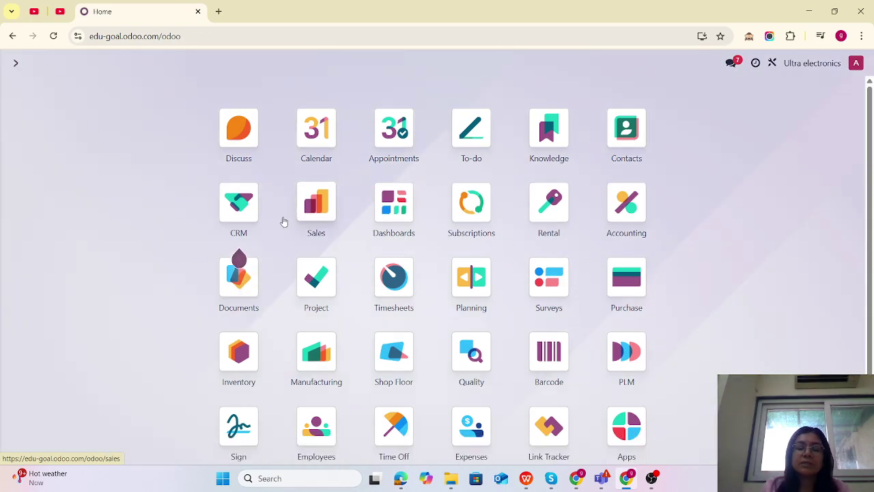
type("bil")
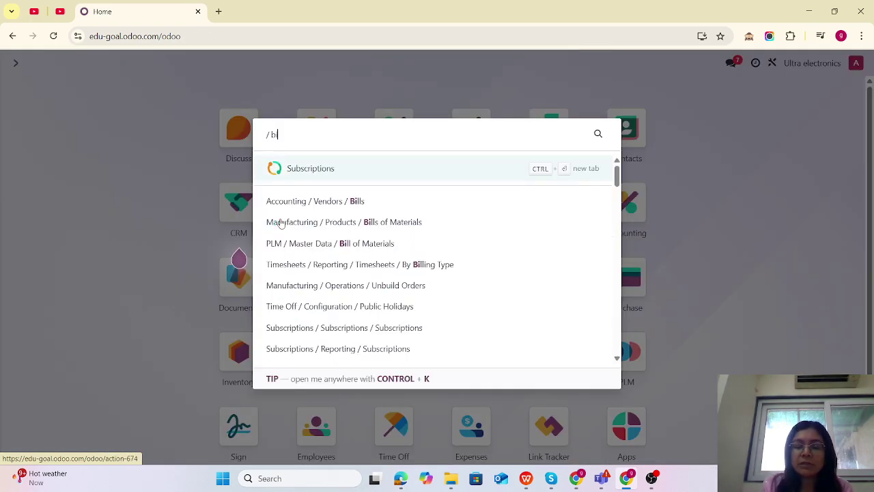
left_click(365, 168)
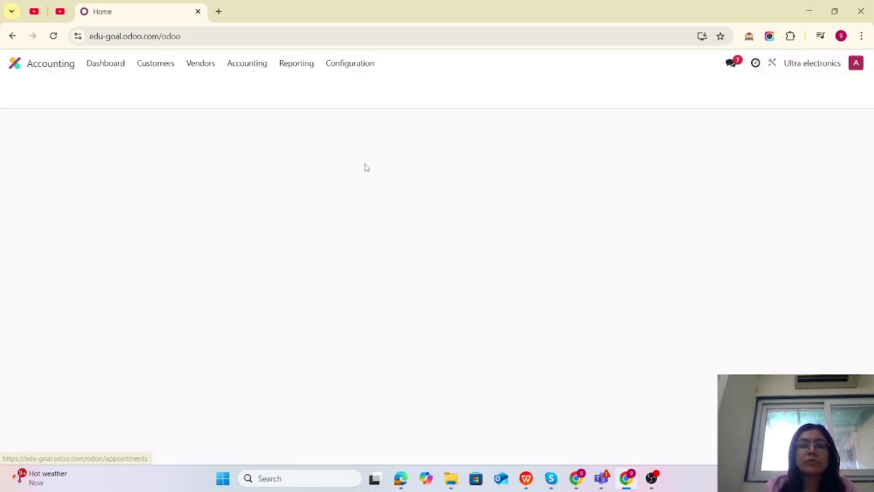
left_click(24, 90)
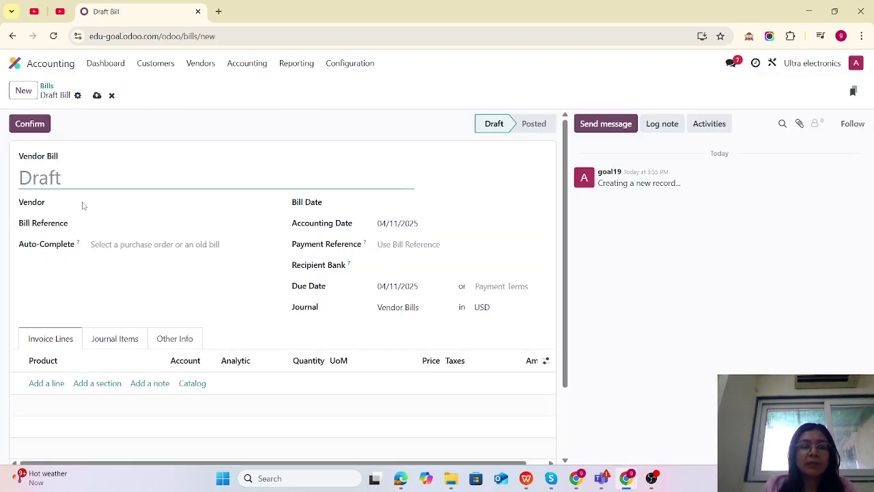
left_click(102, 202)
left_click(120, 268)
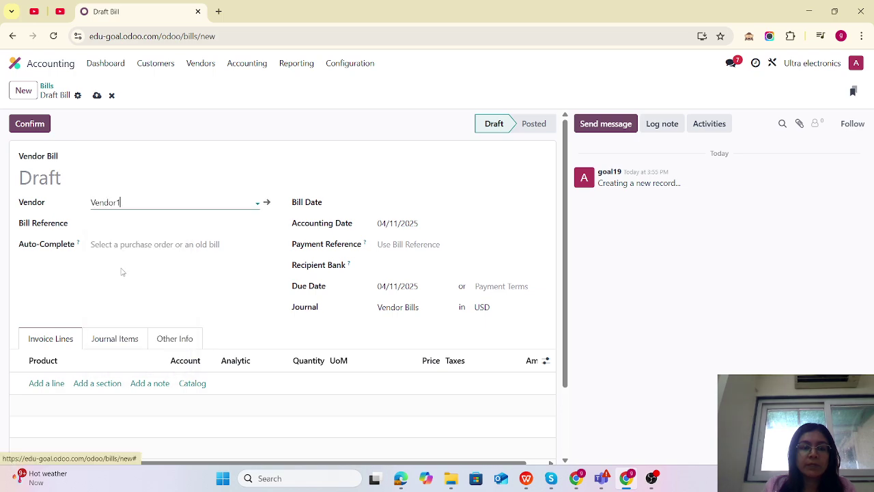
Add an Electronic component line to the bill priced at 30,000 and remove its 15% tax
left_click(45, 383)
type("el")
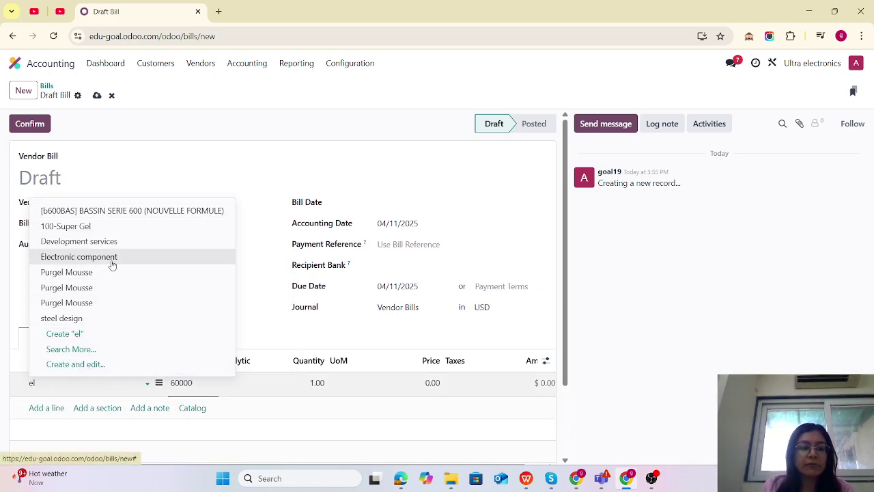
left_click(114, 261)
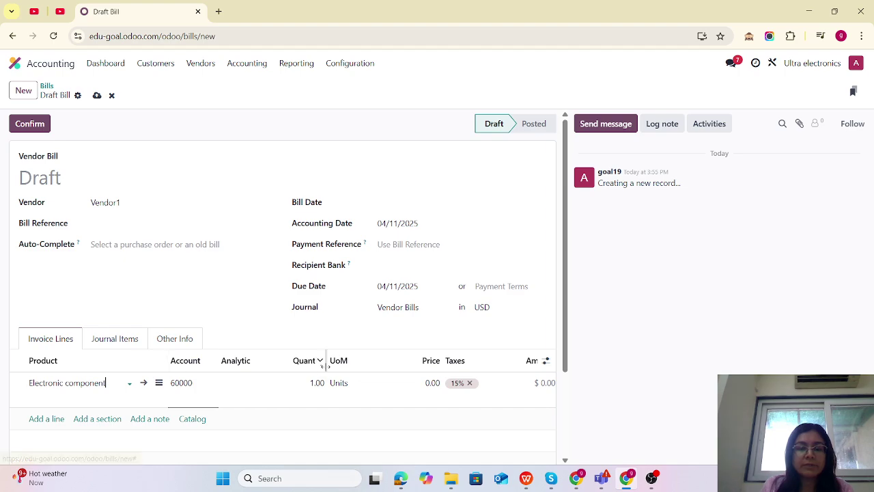
left_click(431, 382)
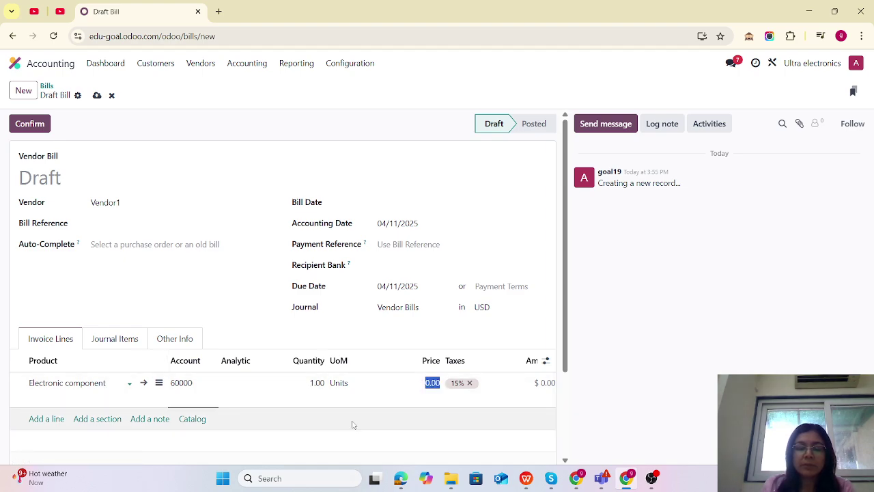
type("30000")
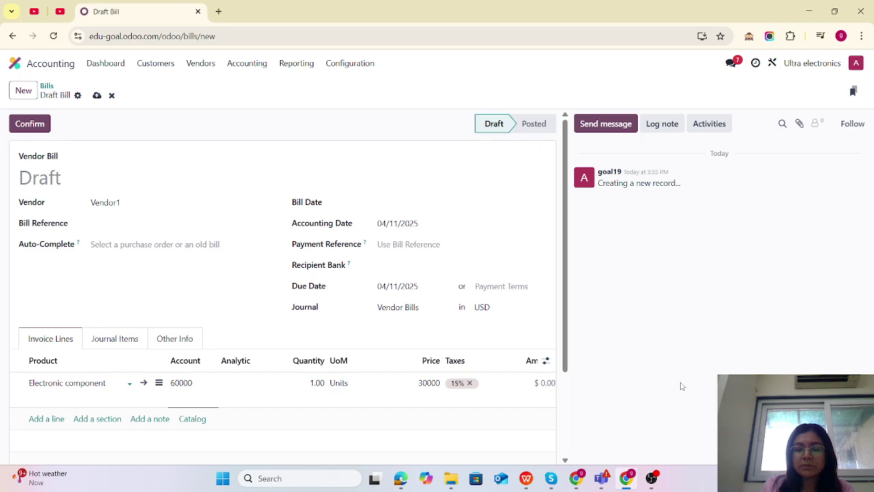
left_click(680, 385)
left_click(461, 388)
left_click(470, 382)
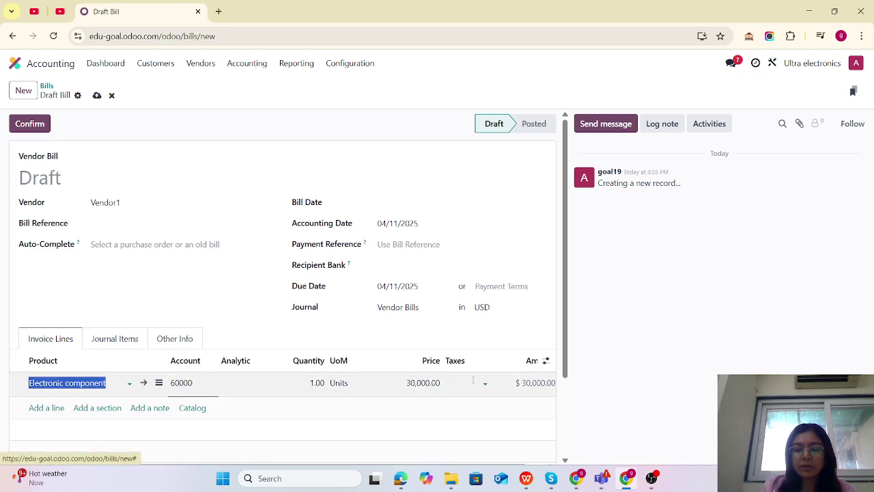
scroll(495, 367, "down", 2)
scroll(20, 128, "up", 3)
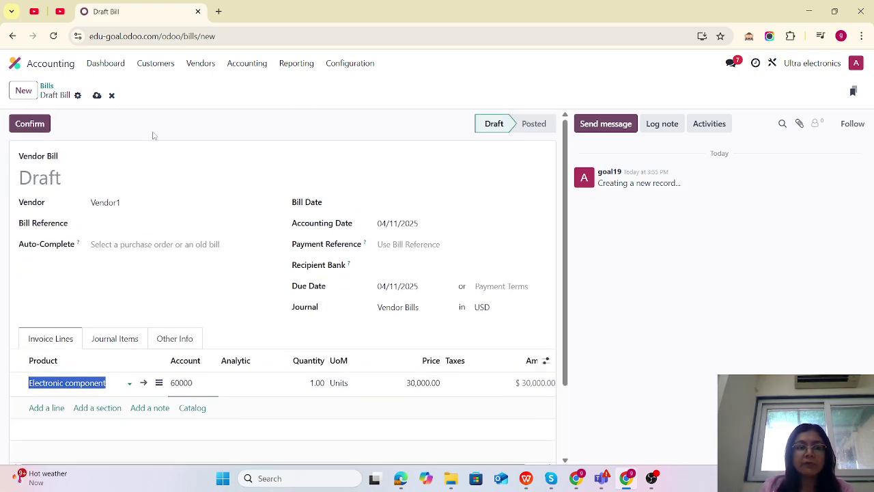
Set the bill date to 04/11/2025 and confirm the vendor bill
left_click(29, 125)
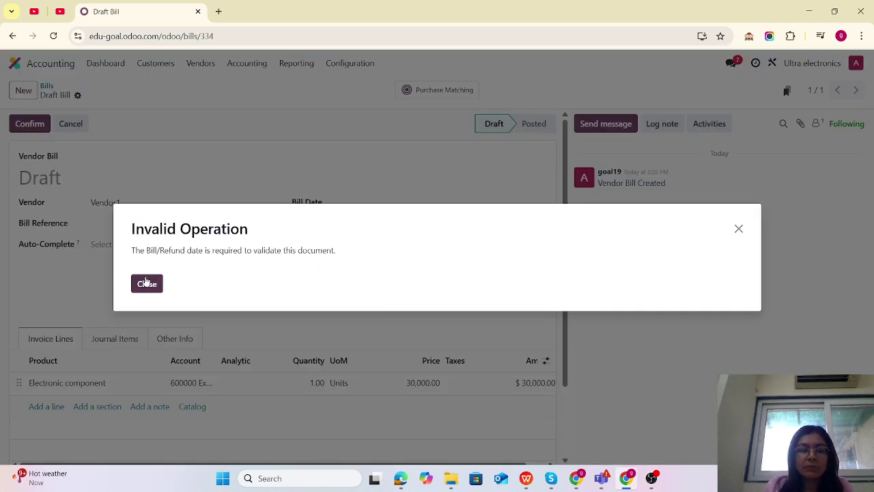
left_click(147, 284)
left_click(408, 205)
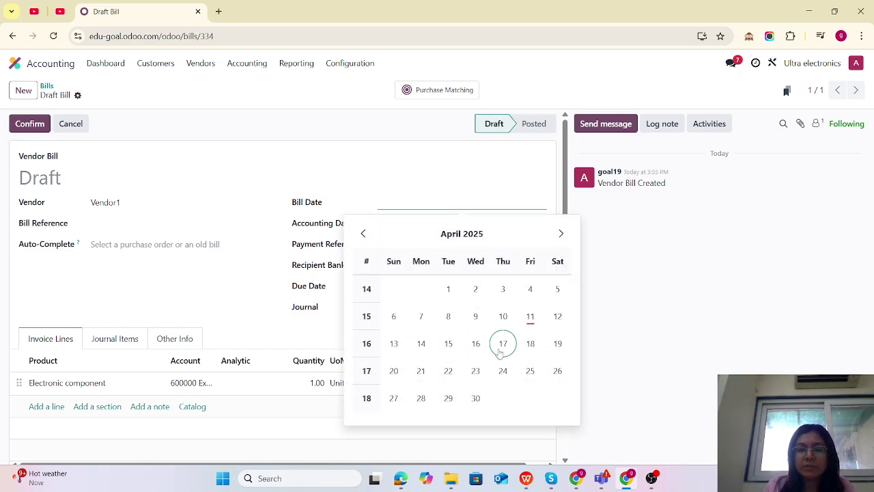
left_click(526, 320)
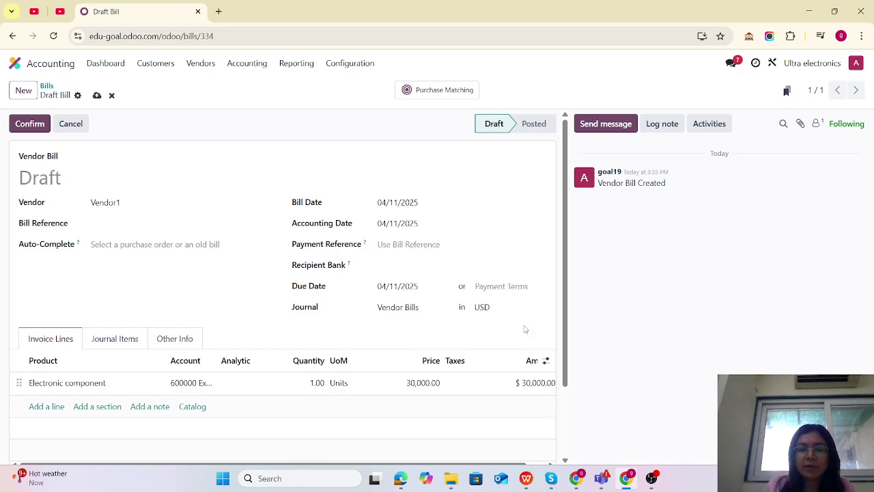
left_click(35, 129)
Register the vendor bill's payment in the PDC journal with a payment date of 04/23/2025
left_click(23, 126)
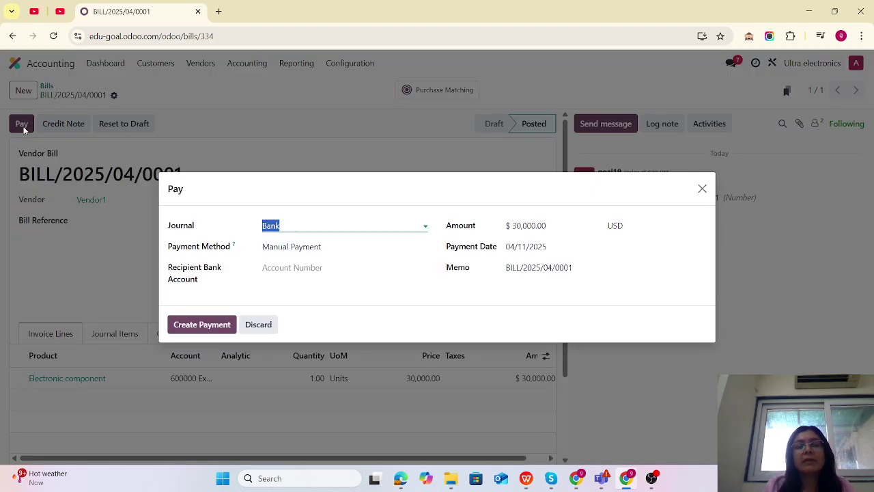
left_click(312, 226)
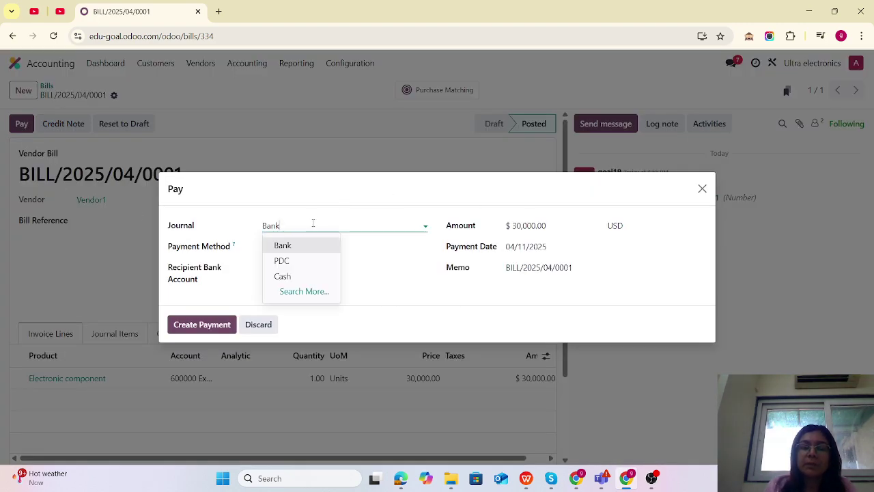
left_click(282, 260)
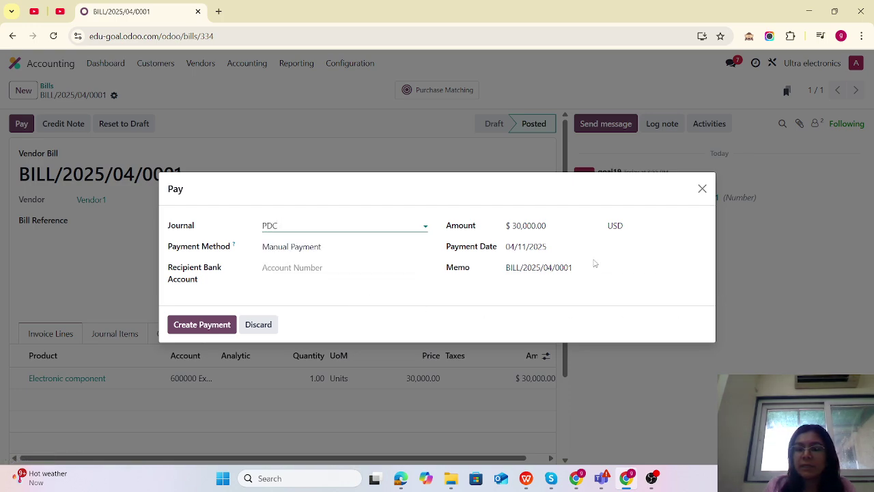
left_click(556, 250)
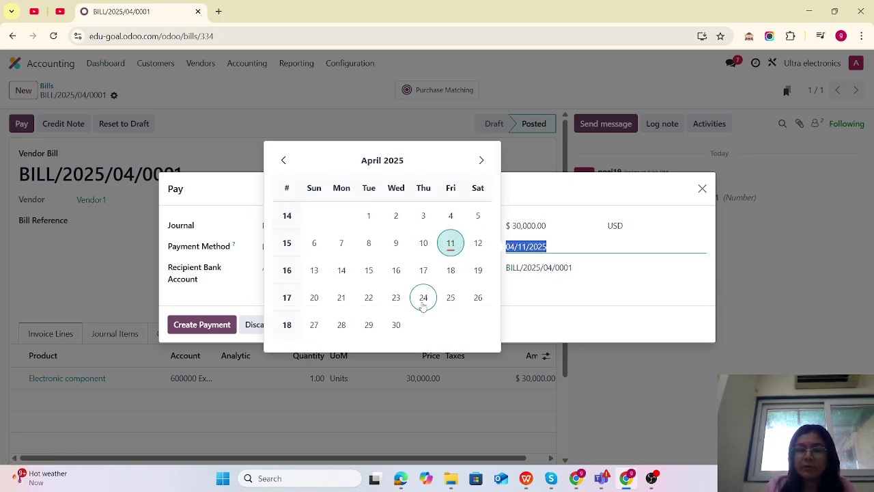
left_click(396, 298)
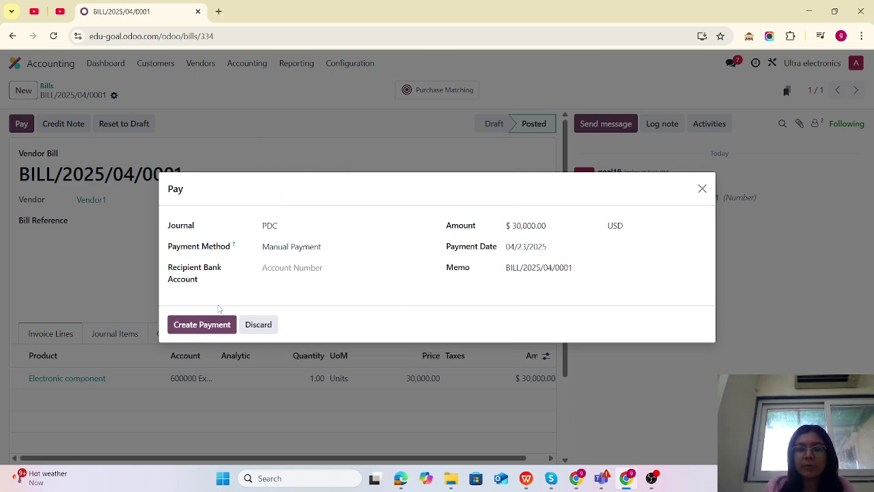
left_click(210, 328)
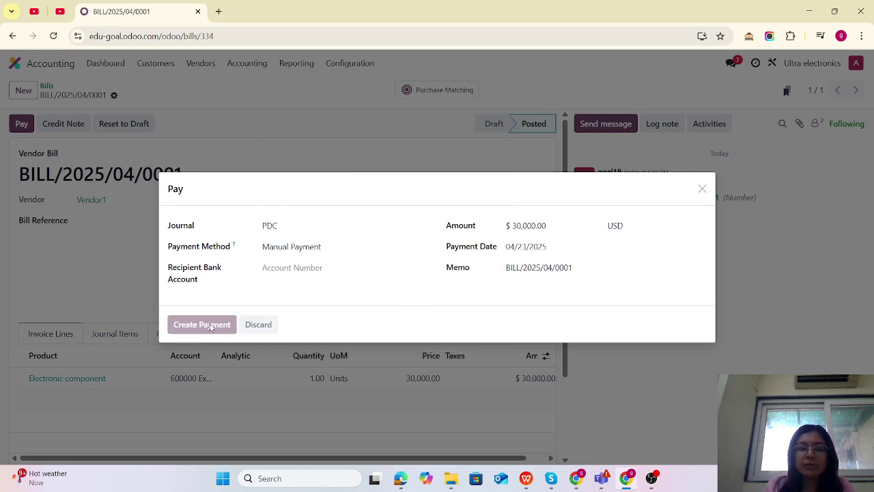
Duplicate the paid vendor bill as a new draft bill
left_click(114, 96)
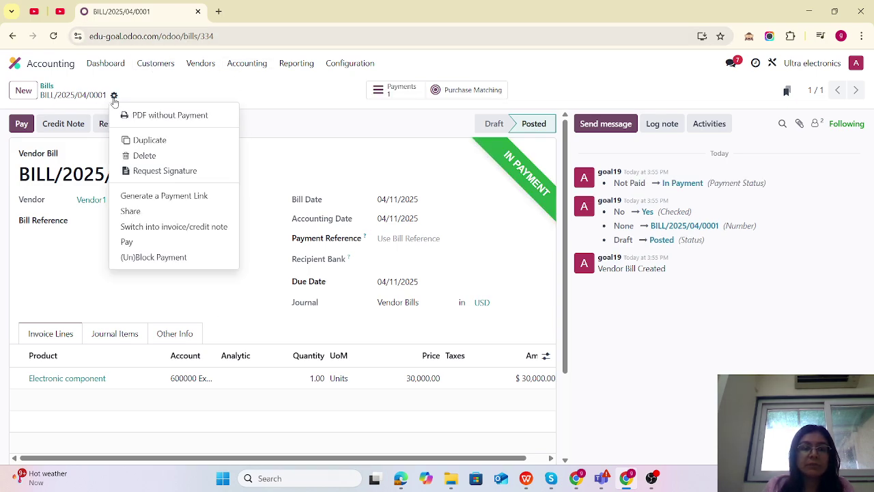
left_click(171, 142)
scroll(179, 179, "down", 1)
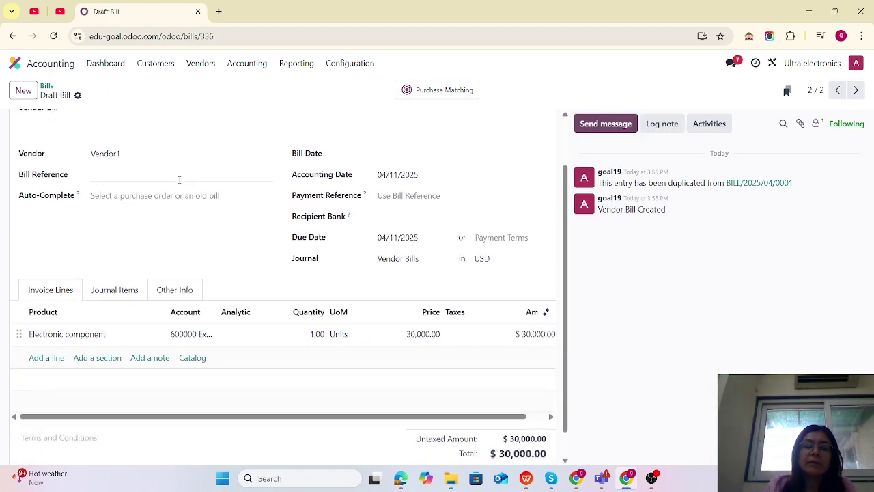
scroll(398, 295, "down", 1)
left_click(398, 295)
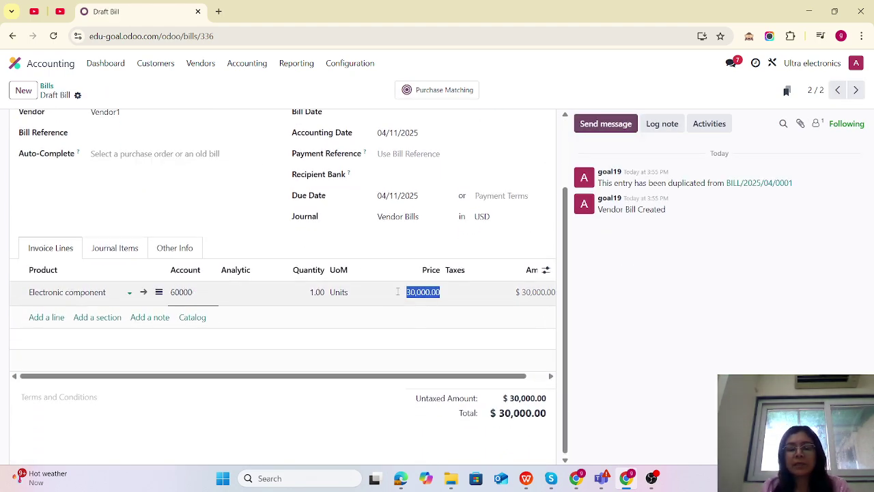
left_click(693, 344)
left_click(401, 292)
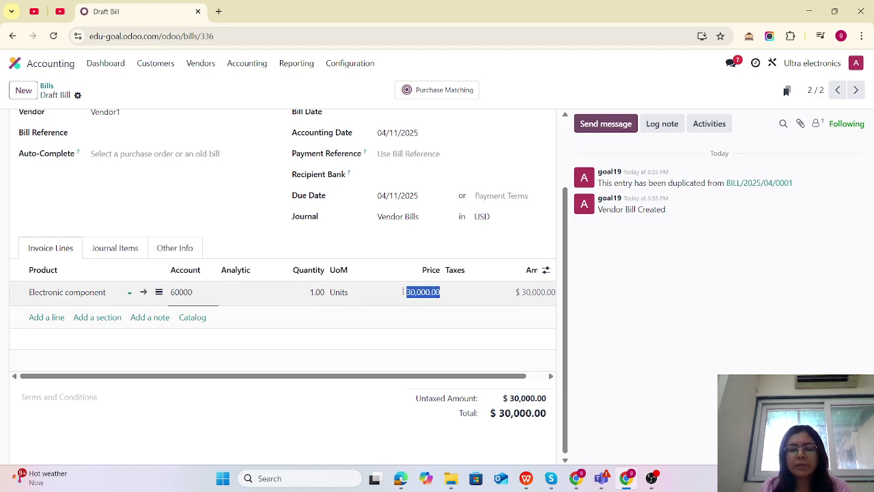
type("400,00")
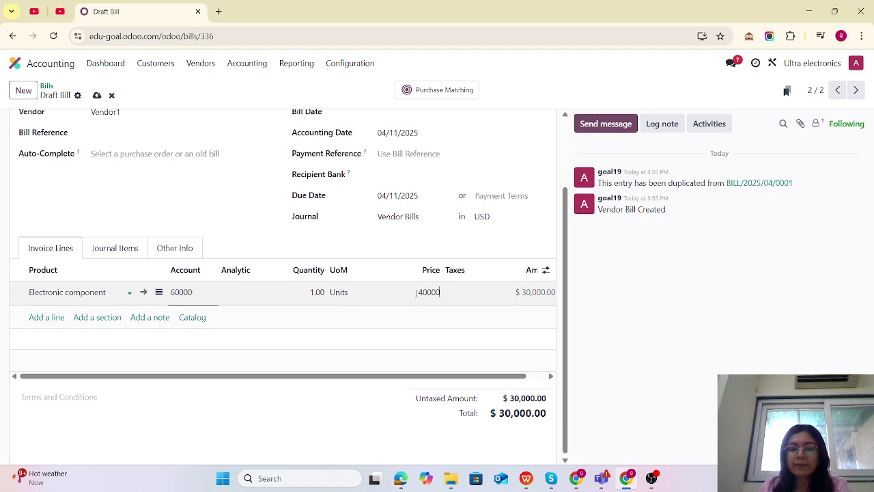
type("0")
left_click(706, 351)
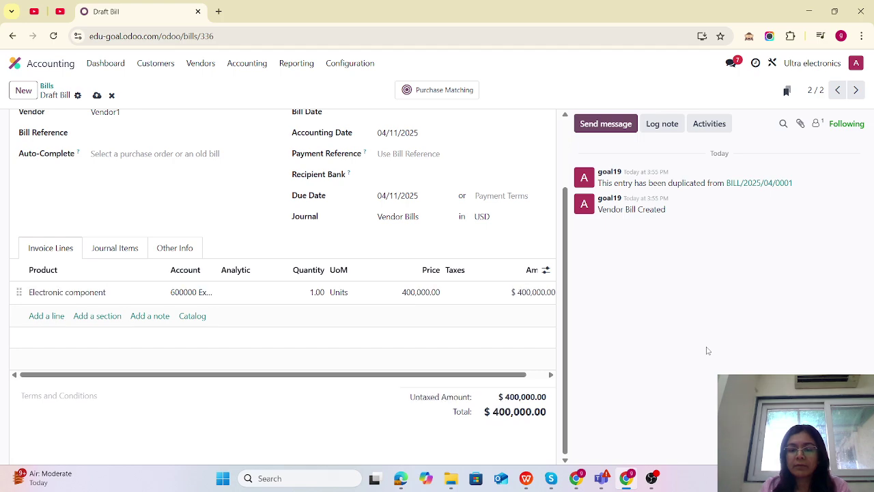
Set the Electronic component price on the duplicated bill to 40,000
left_click(440, 292)
type("4")
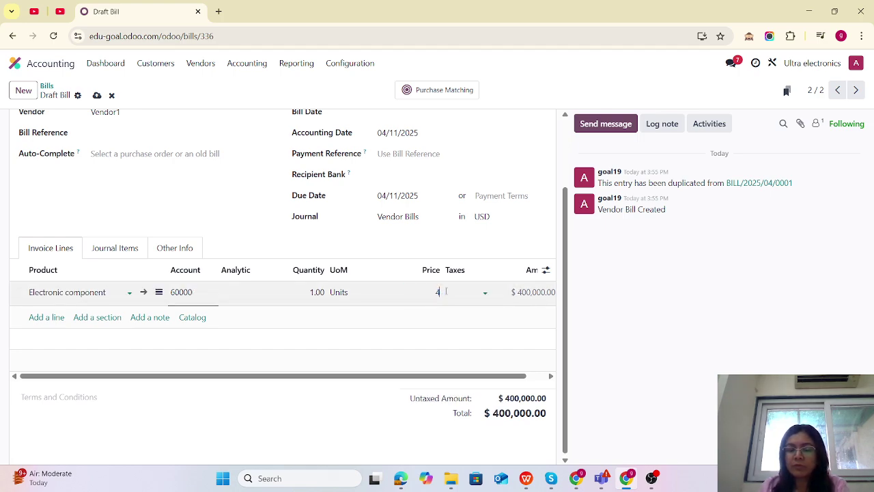
type("0,000")
left_click(717, 353)
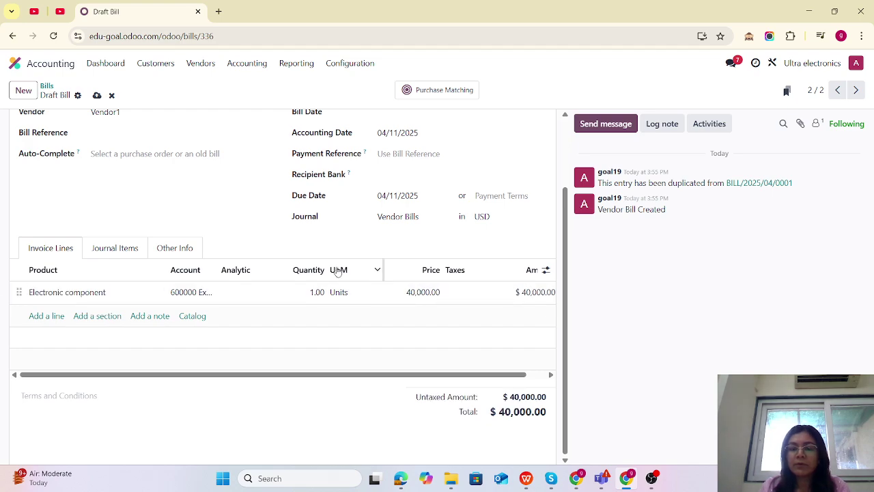
Set the duplicated bill's date to 04/11/2025 and confirm the bill
scroll(286, 204, "up", 2)
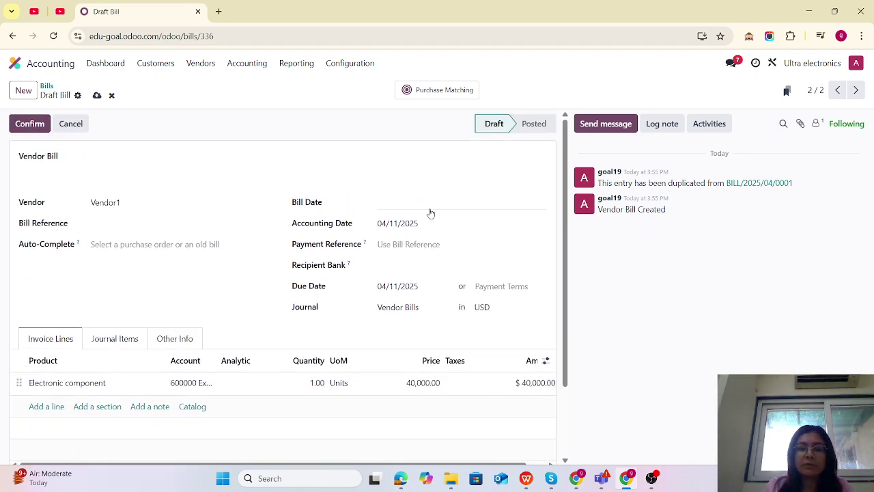
left_click(408, 205)
left_click(529, 316)
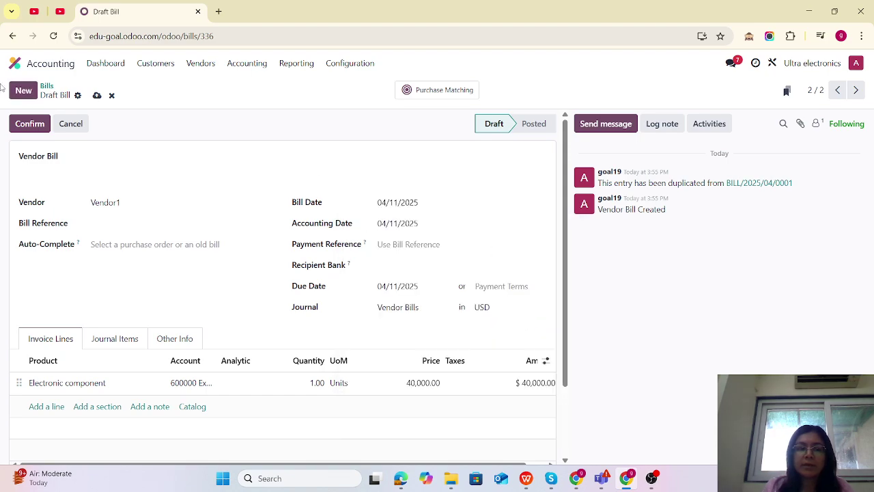
left_click(22, 127)
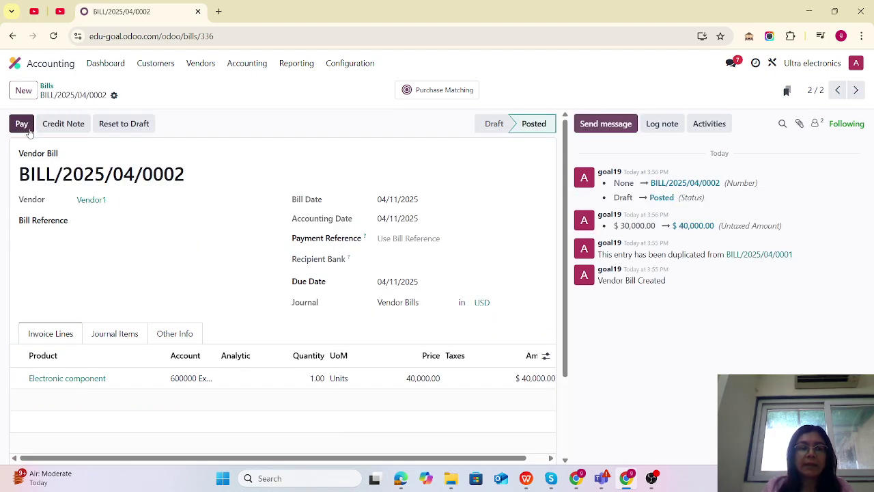
Register the $40,000 vendor bill's payment in the PDC journal with a payment date of 04/17/2025
left_click(21, 124)
left_click(307, 226)
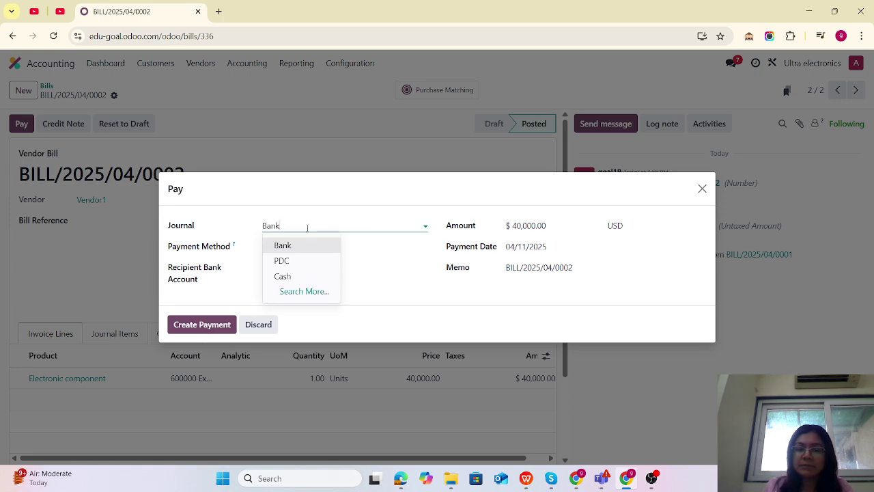
left_click(284, 261)
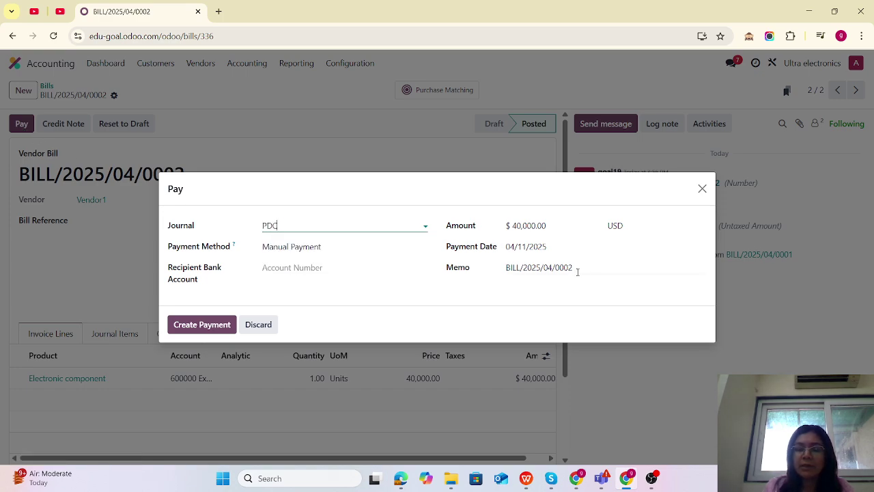
left_click(546, 254)
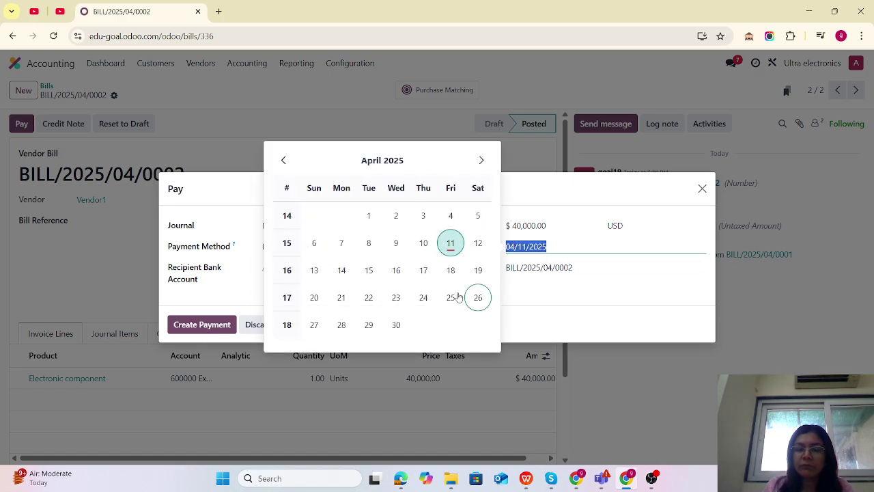
left_click(202, 325)
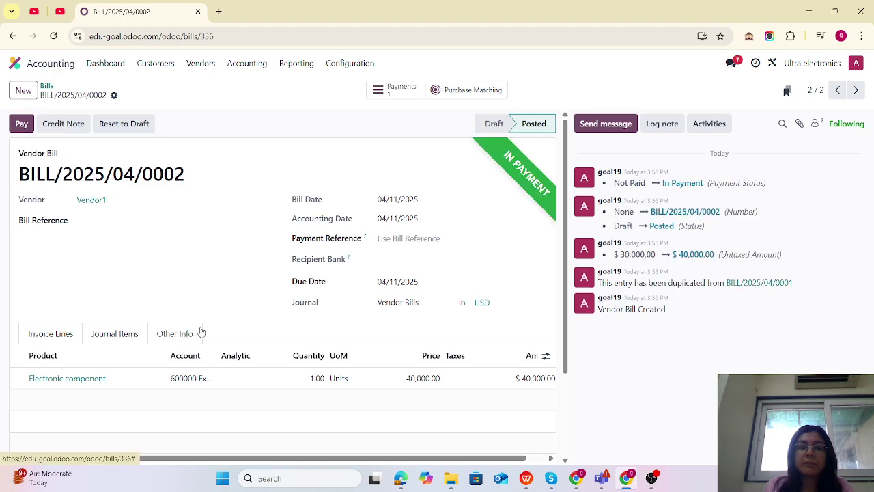
Open the Trial Balance report and drill down into the general ledger of the 100001 PDC received account
left_click(296, 65)
left_click(312, 212)
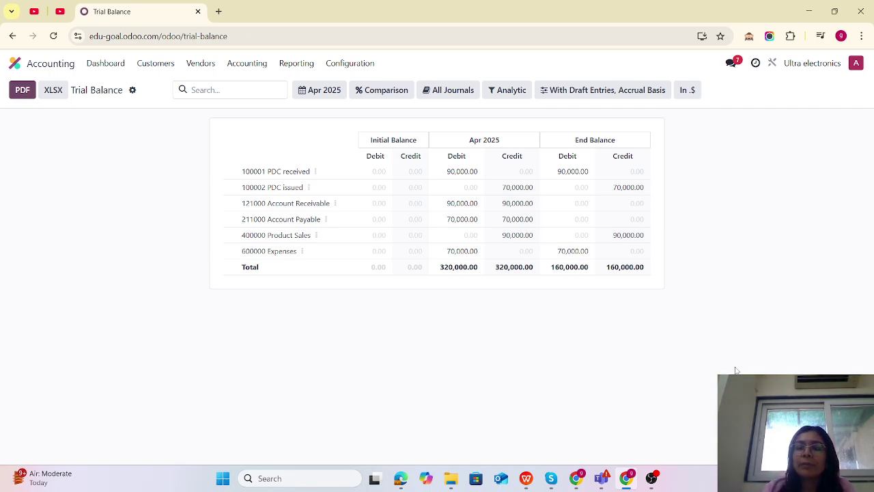
left_click(314, 171)
left_click(355, 183)
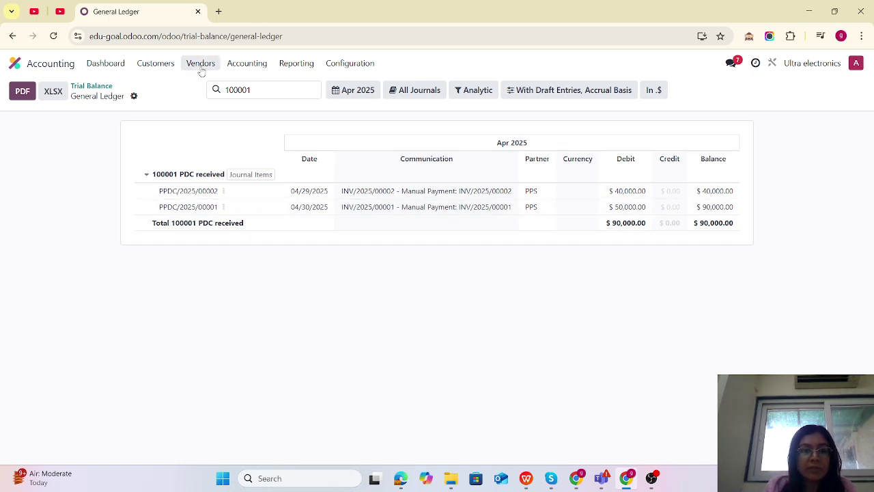
List all payments without the Customer Payments filter and open the PPS payment PPDC/2025/00001 dated 04/30/2025
left_click(152, 65)
left_click(186, 119)
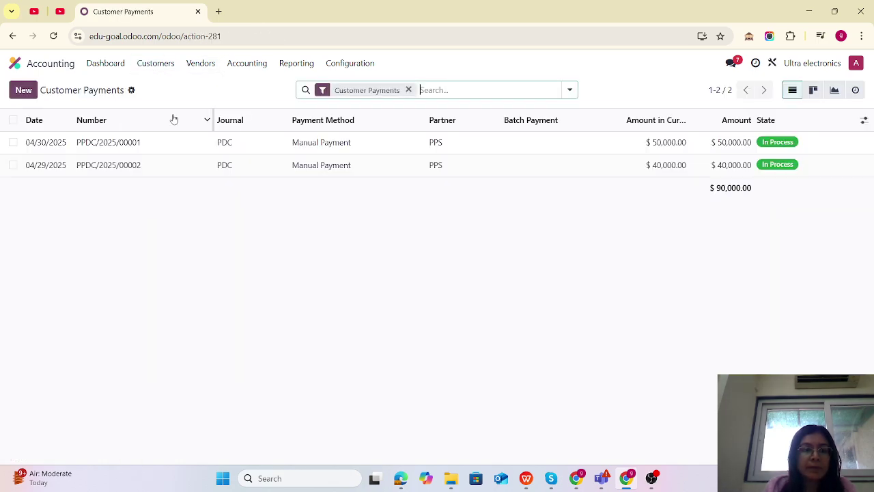
left_click(408, 89)
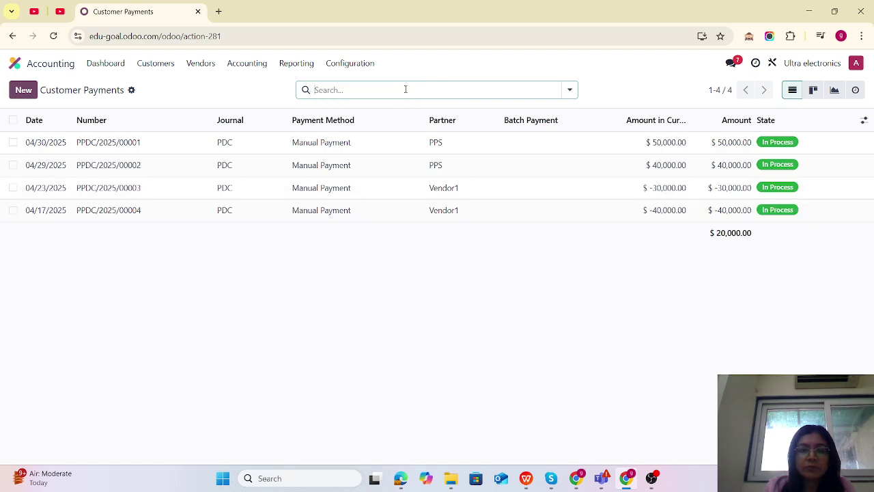
left_click(171, 144)
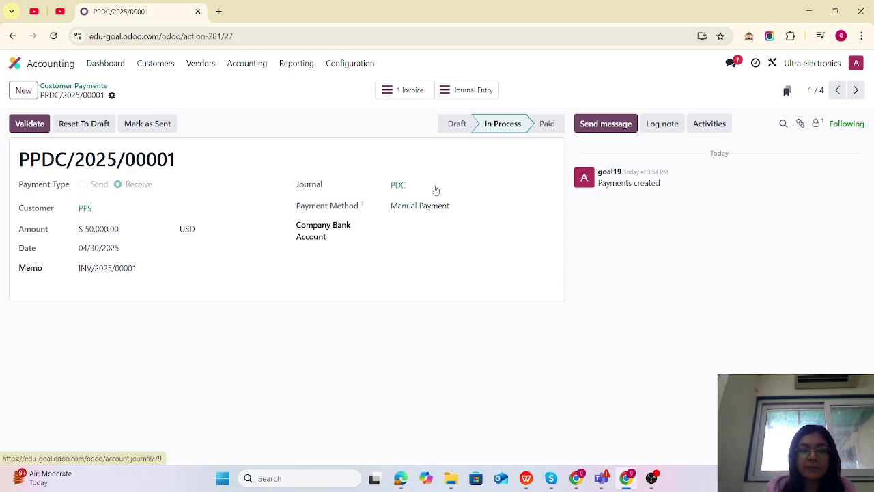
Open Accounting in a second browser tab and display the Bank journal's transactions
right_click(154, 21)
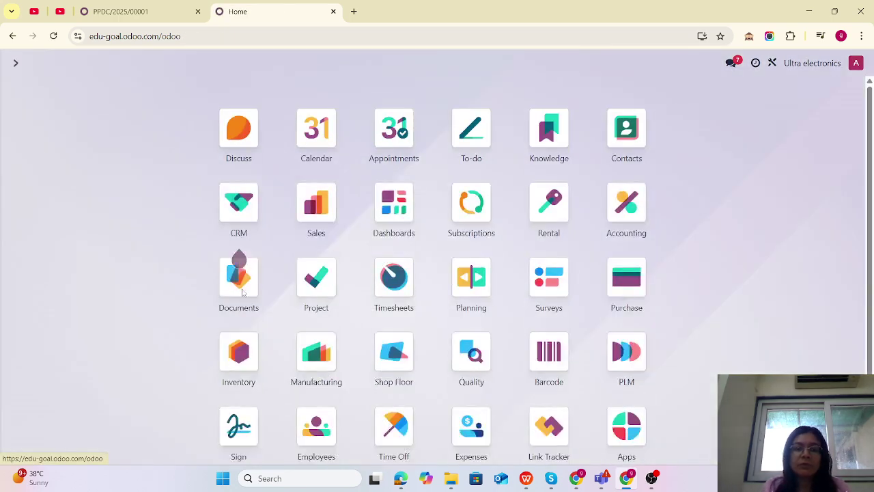
type("acc")
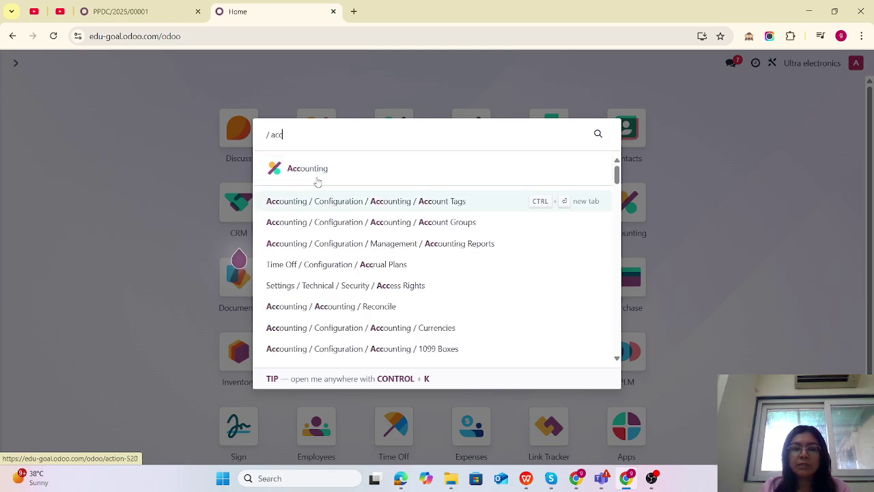
left_click(312, 171)
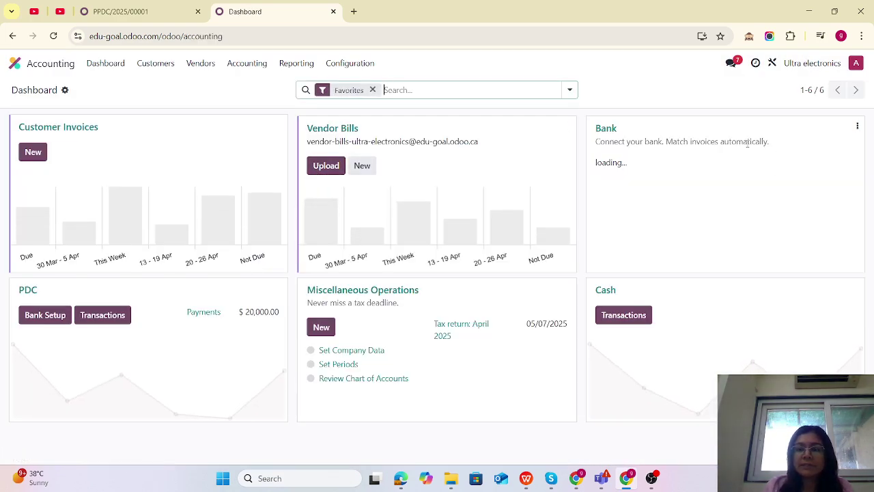
left_click(857, 128)
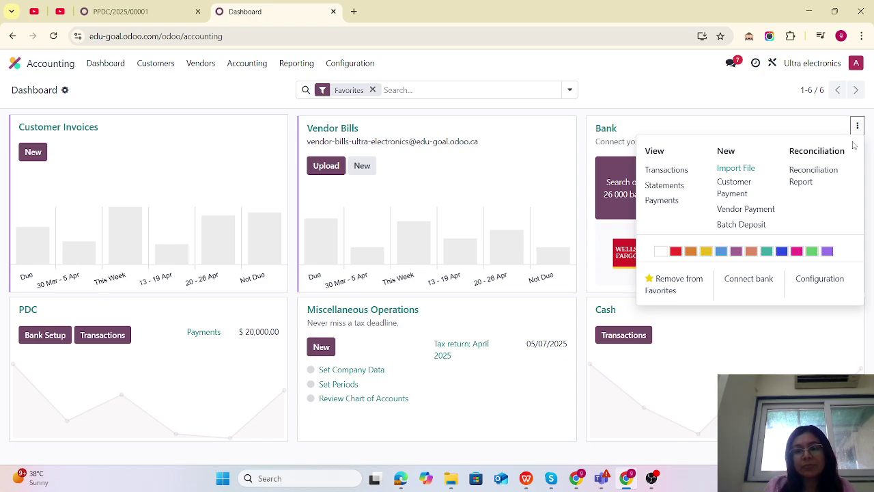
left_click(676, 172)
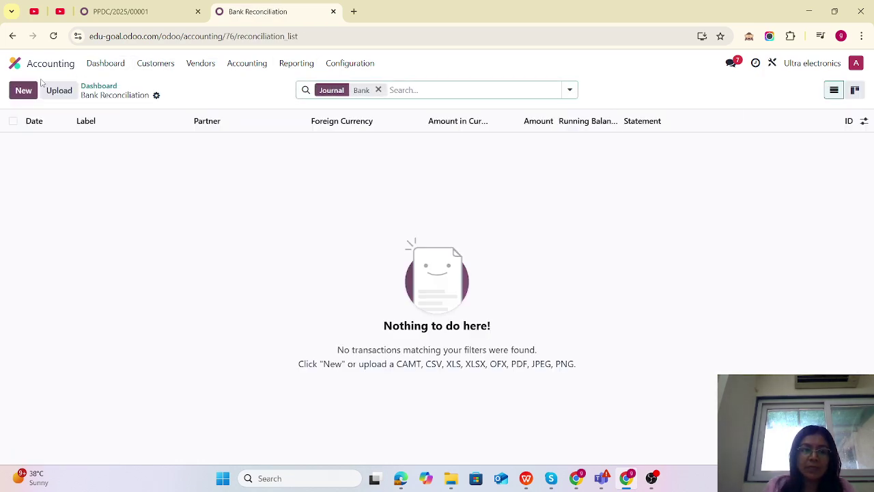
Start a new Bank transaction in the kanban view and date it 04/30/2025, matching payment PPDC/2025/00001
left_click(855, 90)
left_click(23, 91)
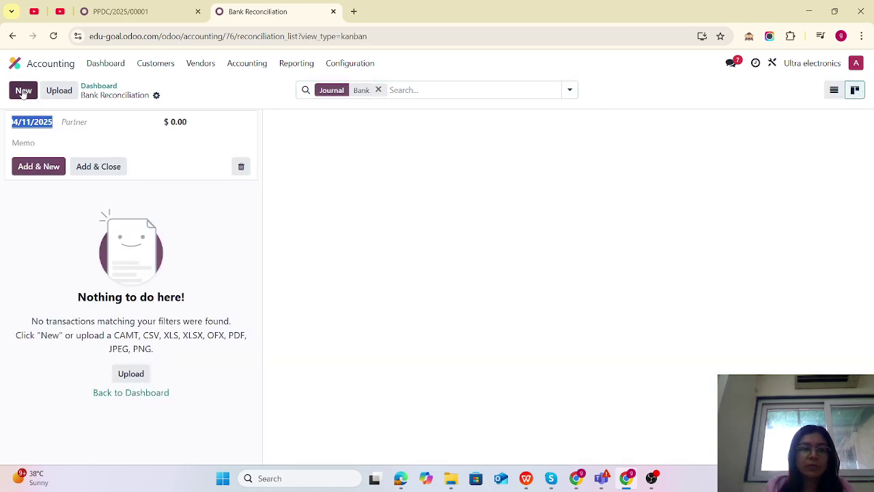
left_click(136, 12)
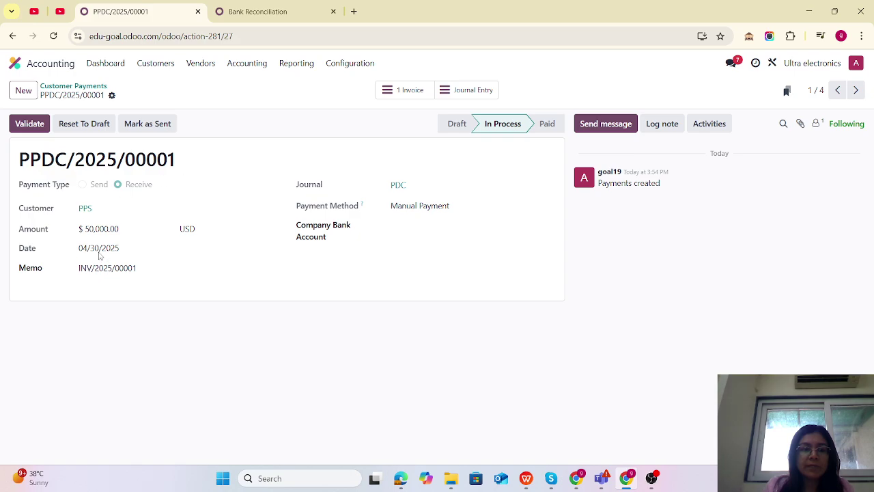
left_click(257, 12)
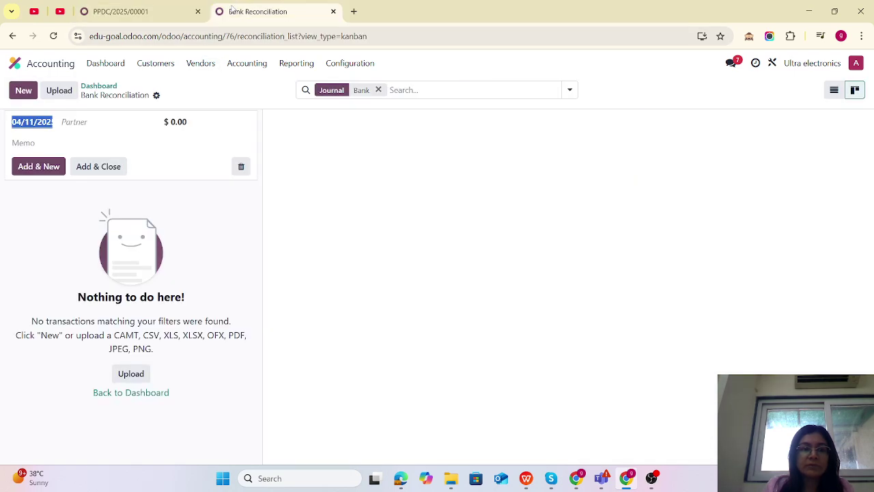
left_click(41, 126)
left_click(148, 316)
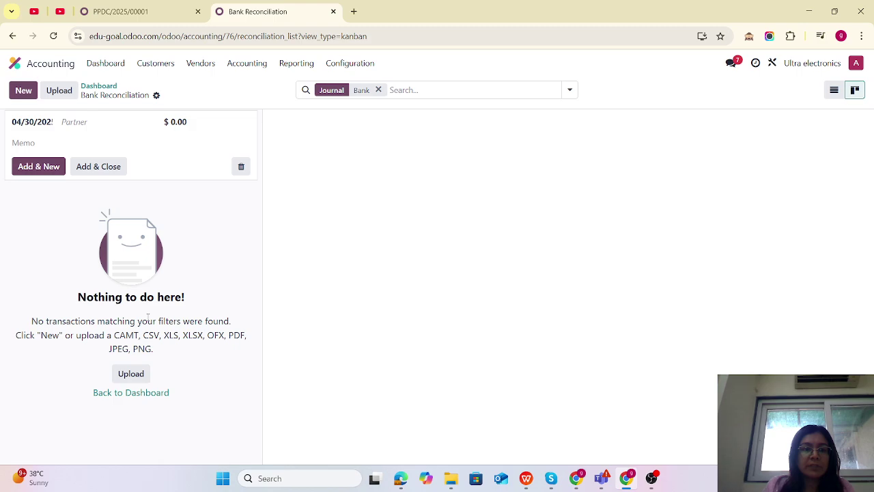
Set the transaction amount to 50,000 with the memo "PDC received" and add it to the Bank journal
left_click(156, 14)
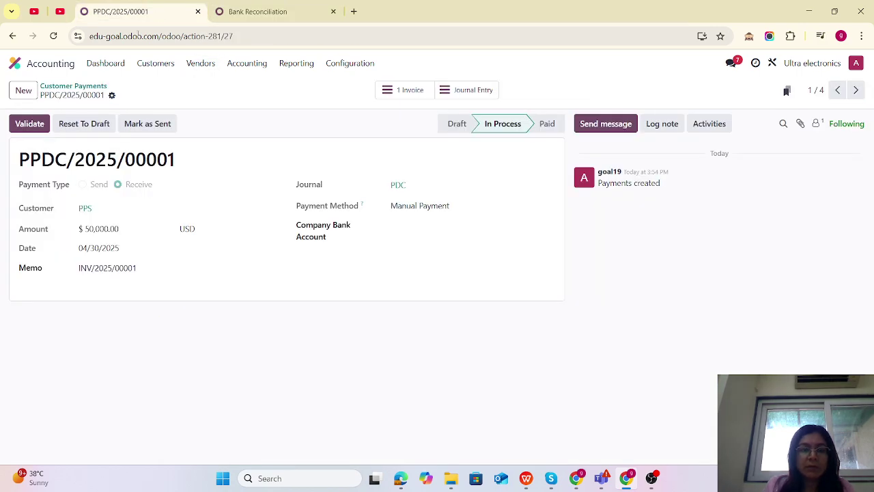
left_click(250, 14)
left_click(194, 116)
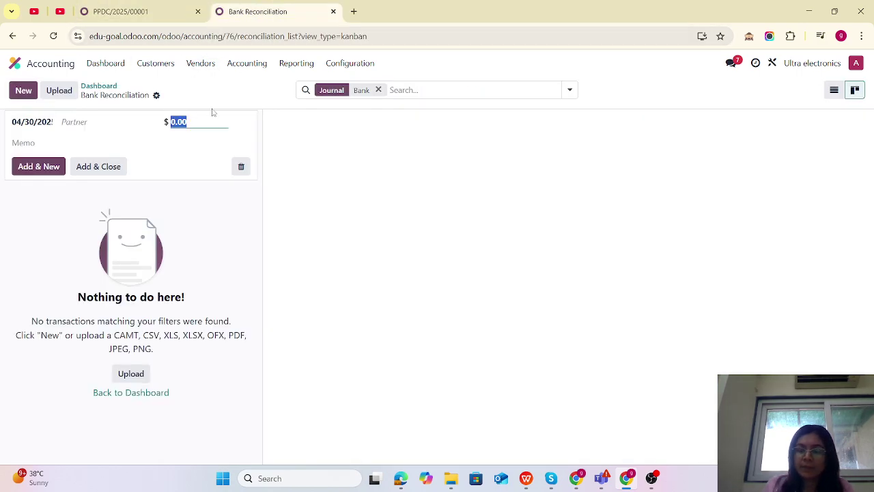
type("50000")
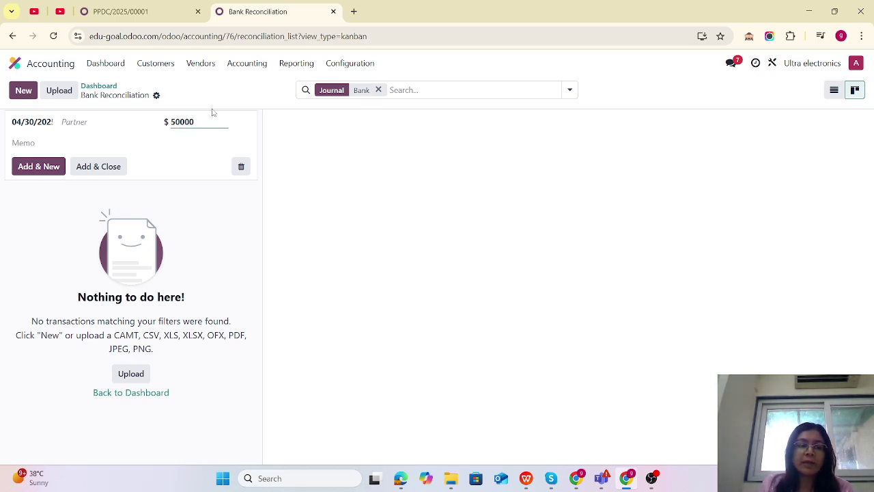
left_click(46, 143)
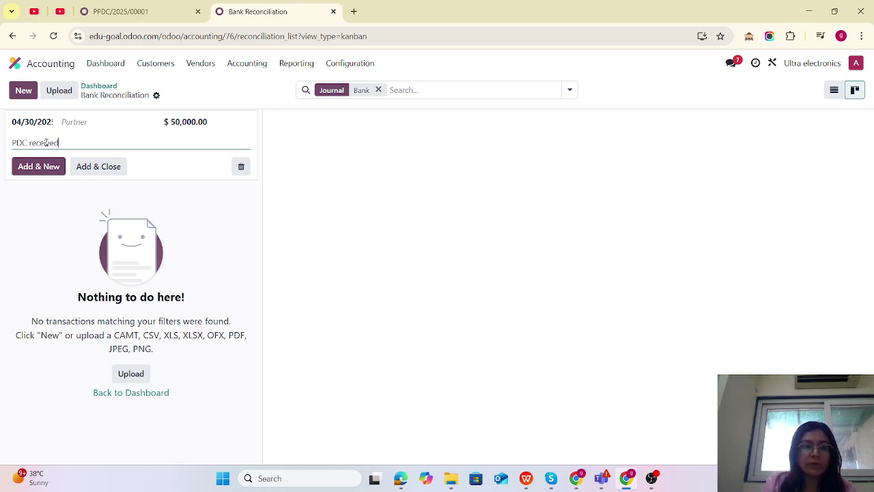
left_click(107, 168)
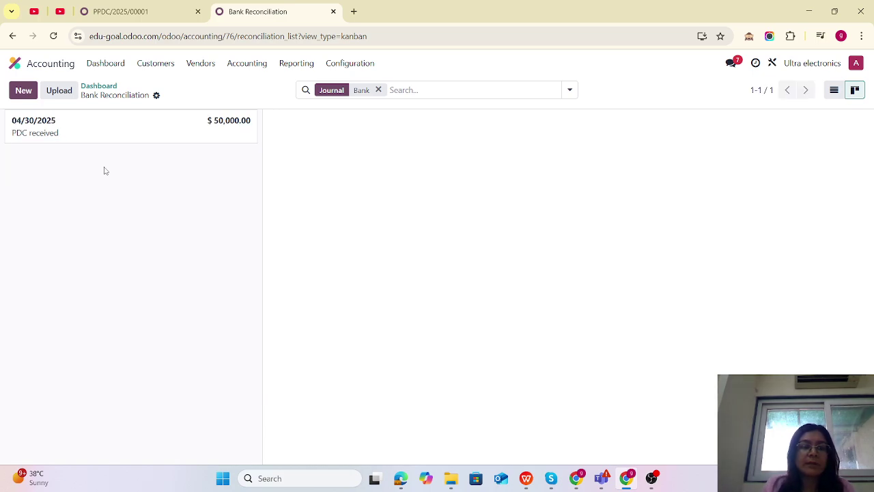
Reconcile the $50,000 bank transaction by matching it with the PPDC/2025/00001 entry for PPS and validate it
left_click(97, 86)
left_click(742, 160)
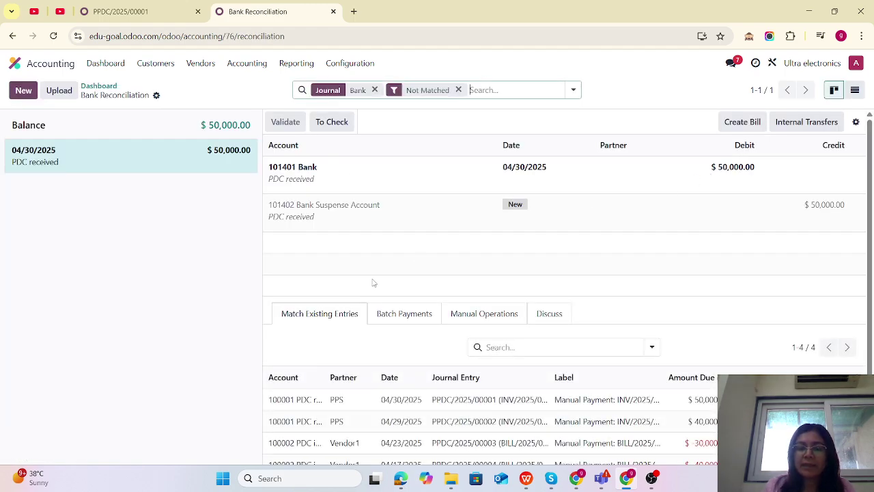
left_click(350, 404)
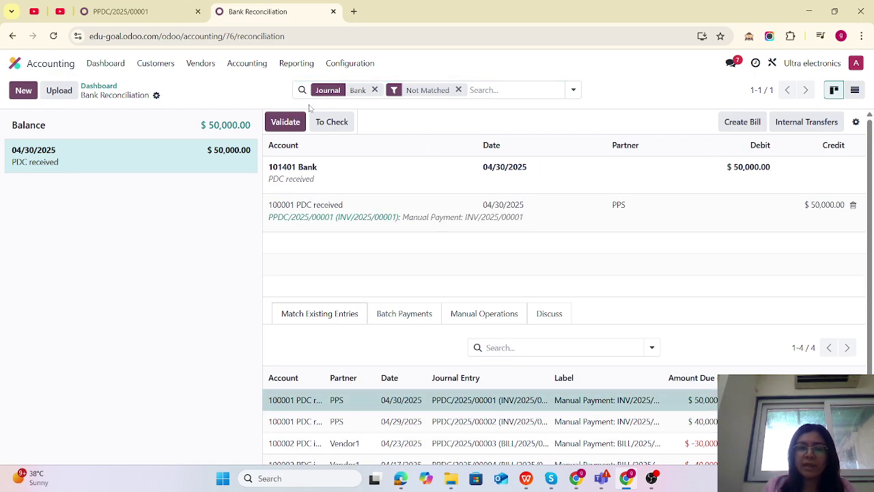
left_click(281, 124)
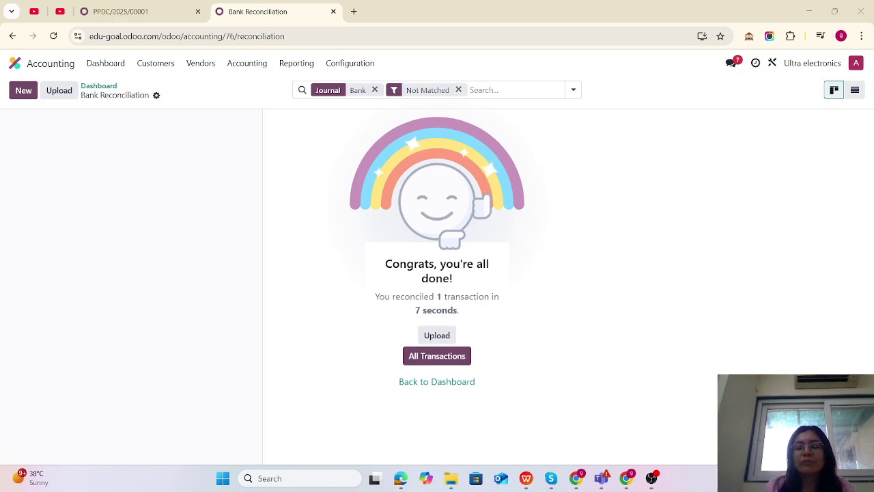
left_click(725, 478)
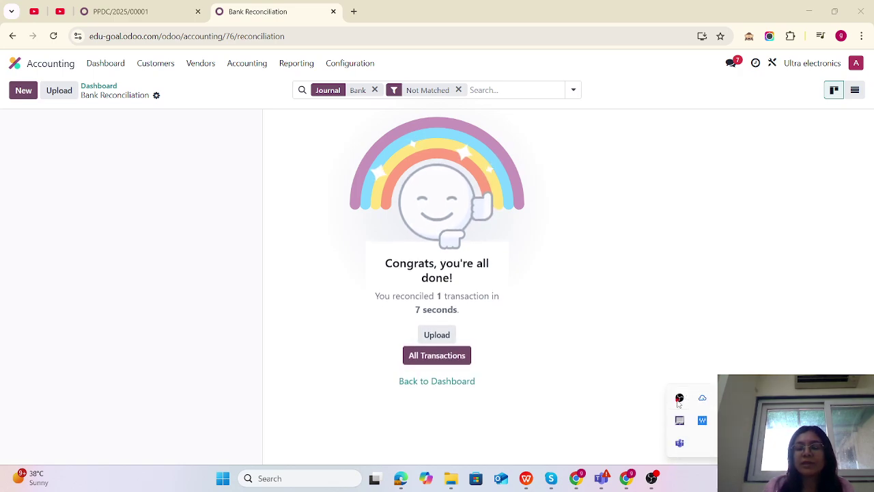